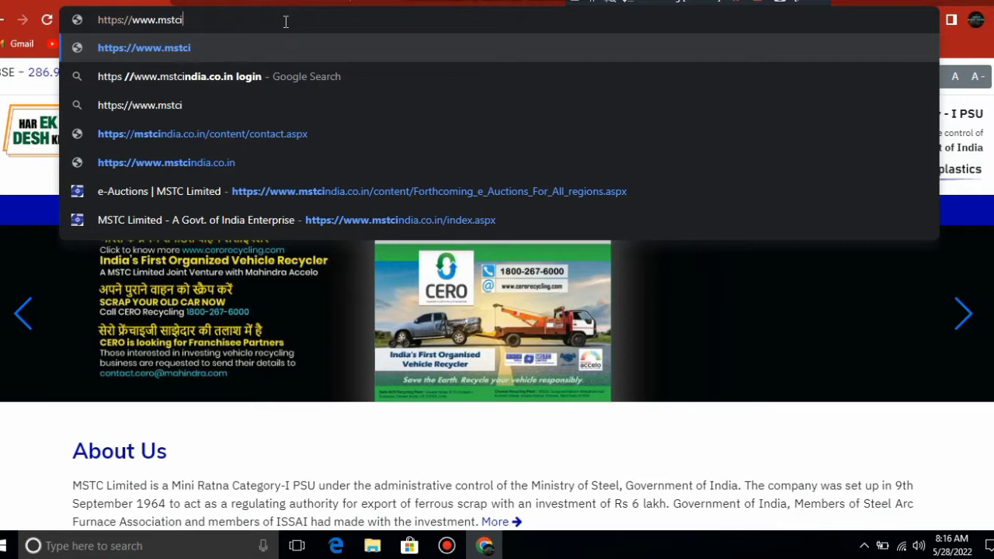
key(BackSpace)
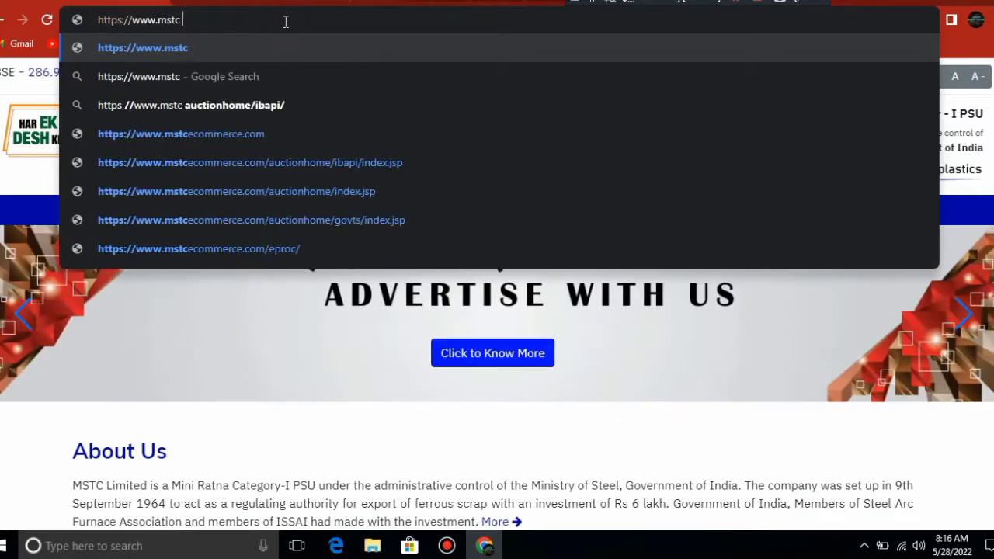
text(R)
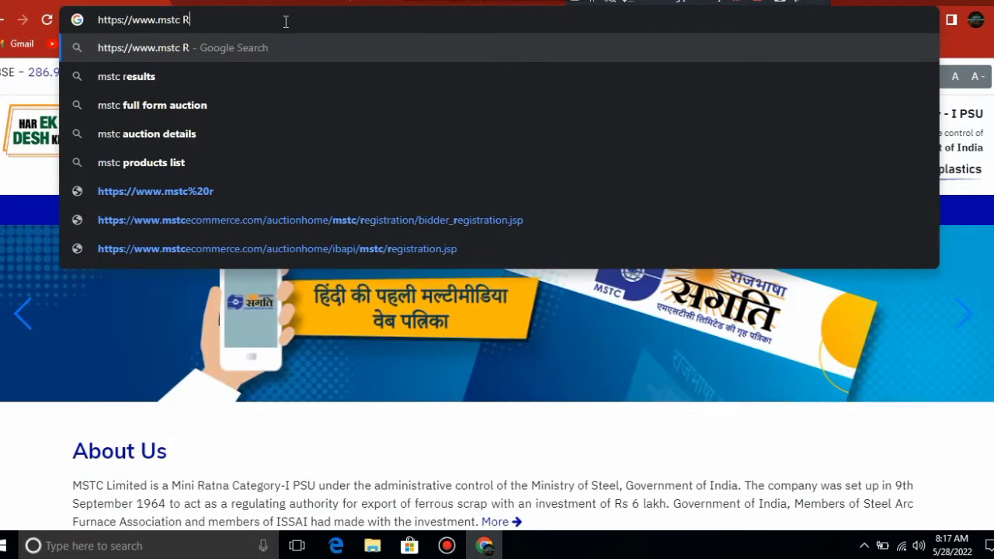
text(E)
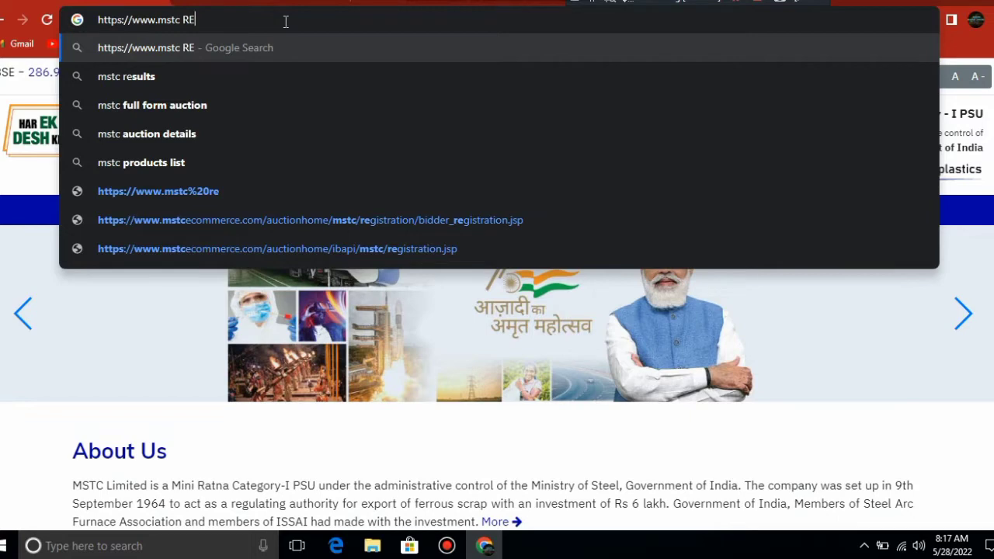
key(BackSpace)
key(BackSpace)
key(BackSpace)
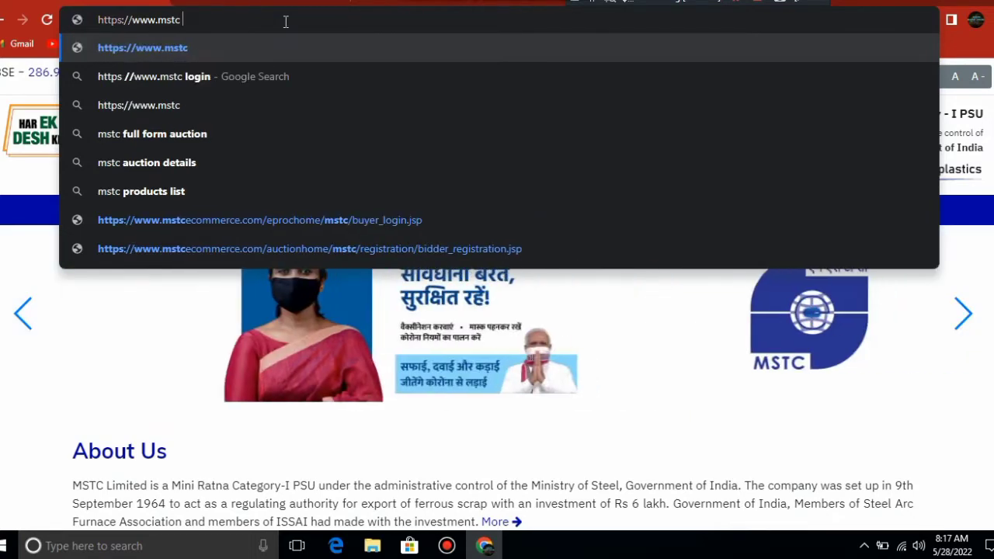
text(r)
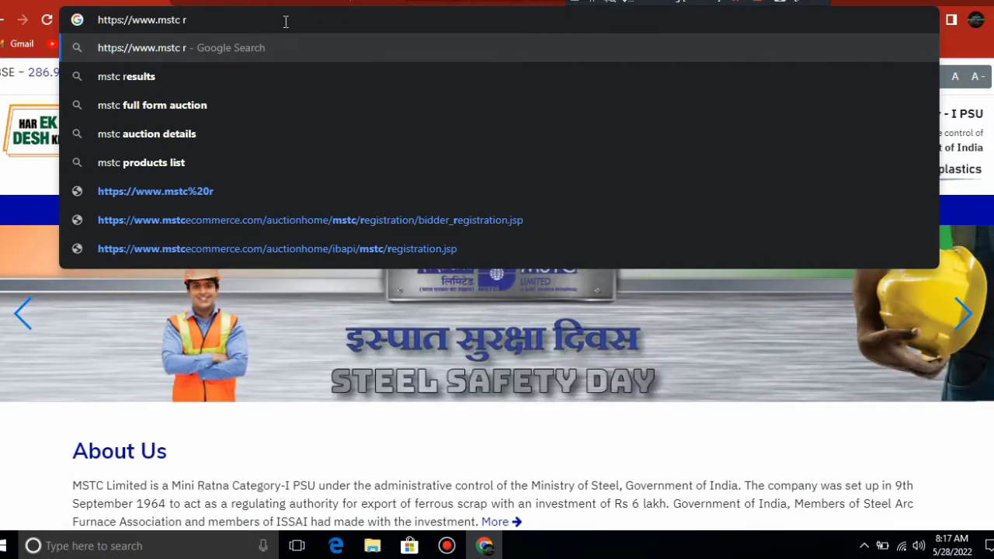
text(e)
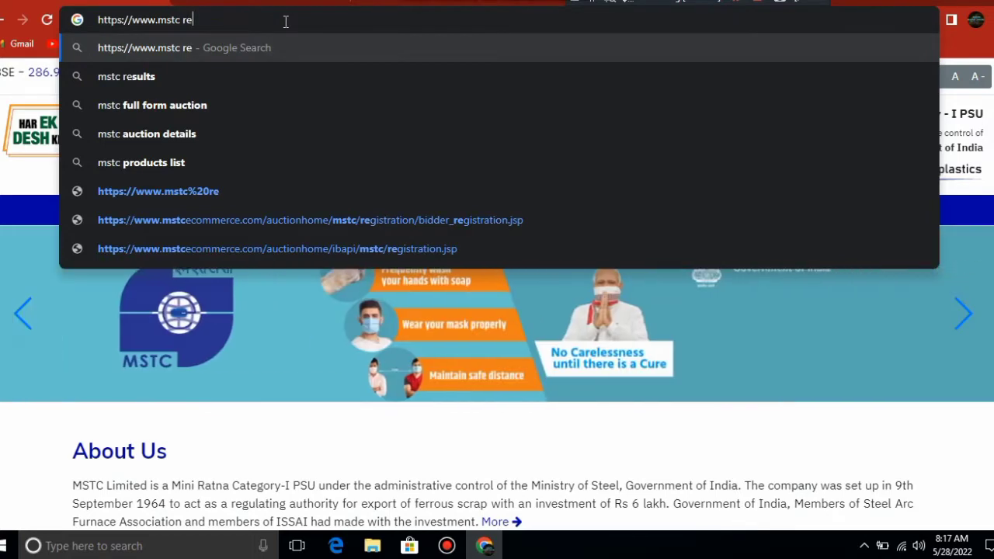
key(Return)
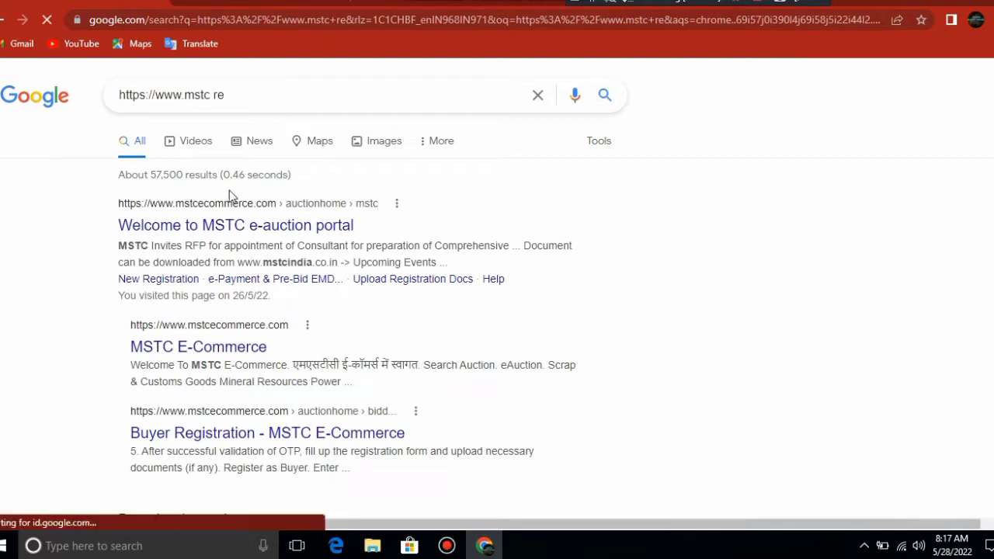
click(261, 441)
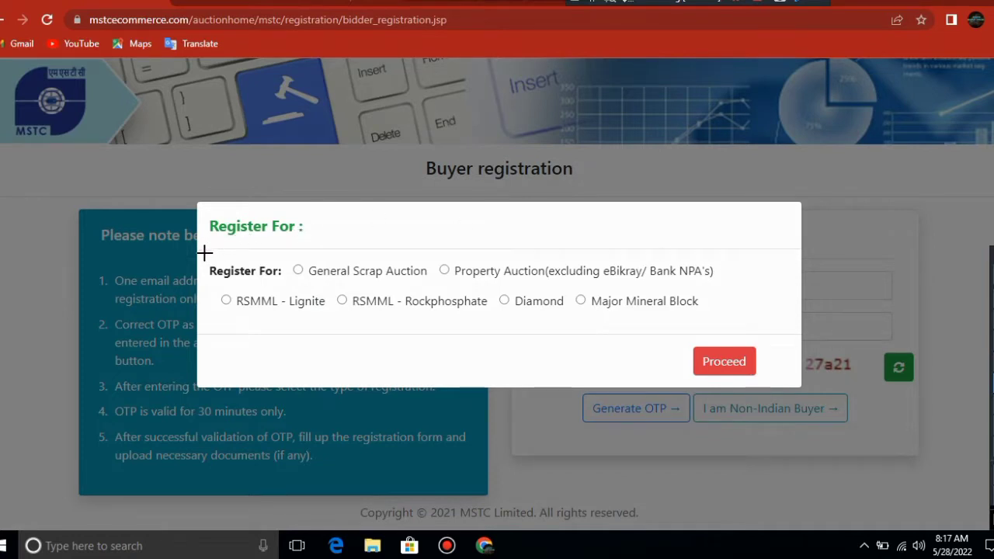
- Choose General Scrap Auction as the registration type and proceed to the Register as Buyer form
mouse_move(204, 252)
mouse_down()
mouse_move(291, 288)
mouse_move(435, 286)
mouse_up()
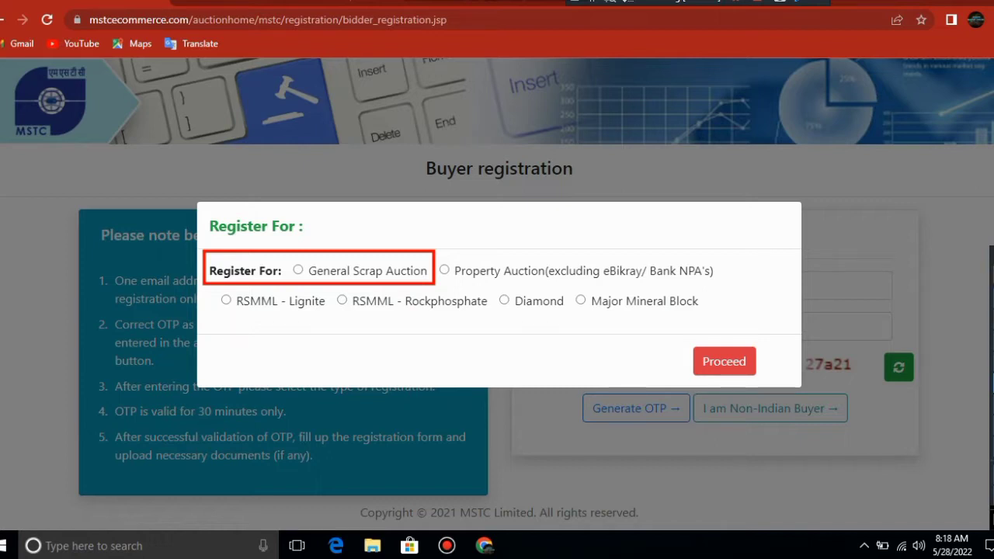
key(Escape)
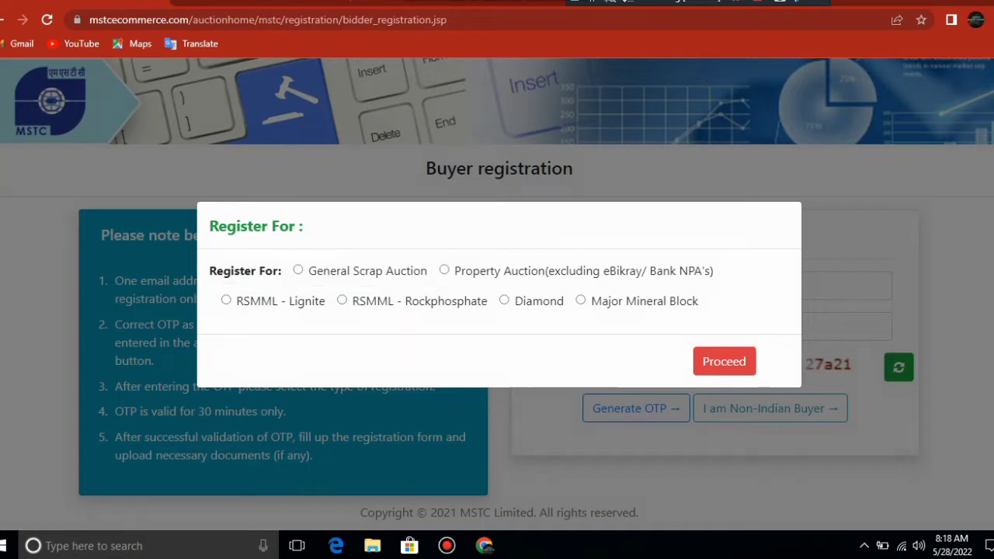
click(299, 271)
click(723, 362)
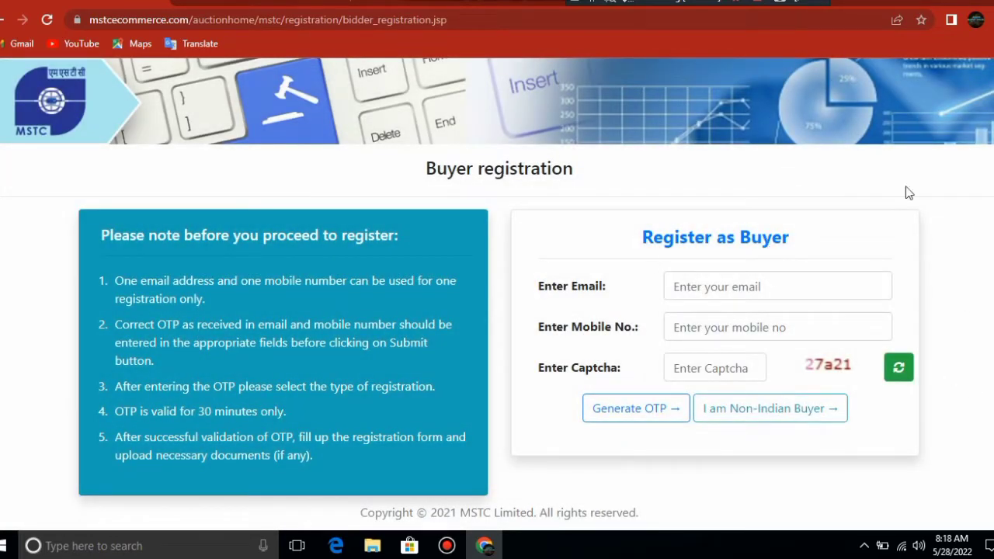
- Frame the Enter Email, Enter Mobile No. and Enter Captcha rows with red annotation rectangles
click(792, 4)
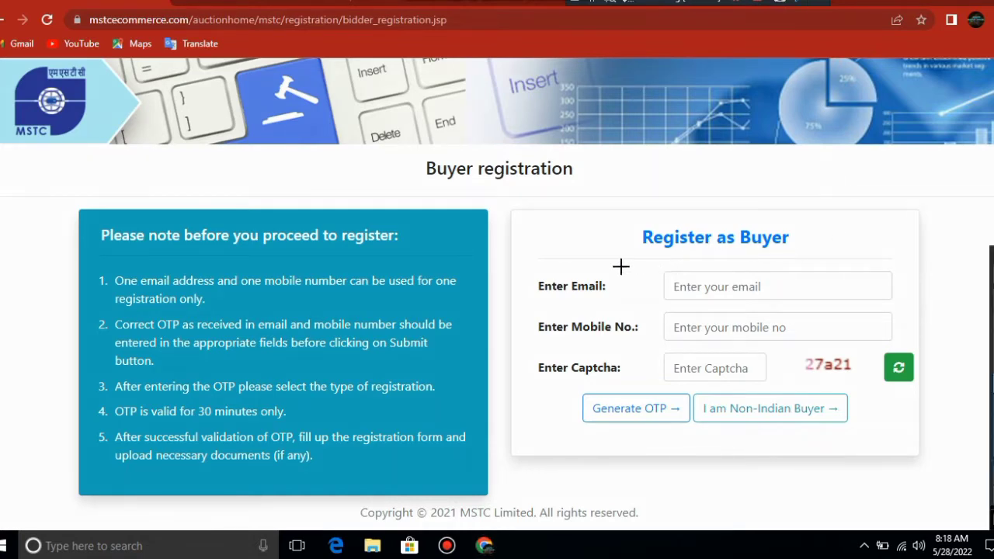
mouse_move(533, 267)
mouse_down()
mouse_move(561, 304)
mouse_move(896, 256)
mouse_move(912, 308)
mouse_up()
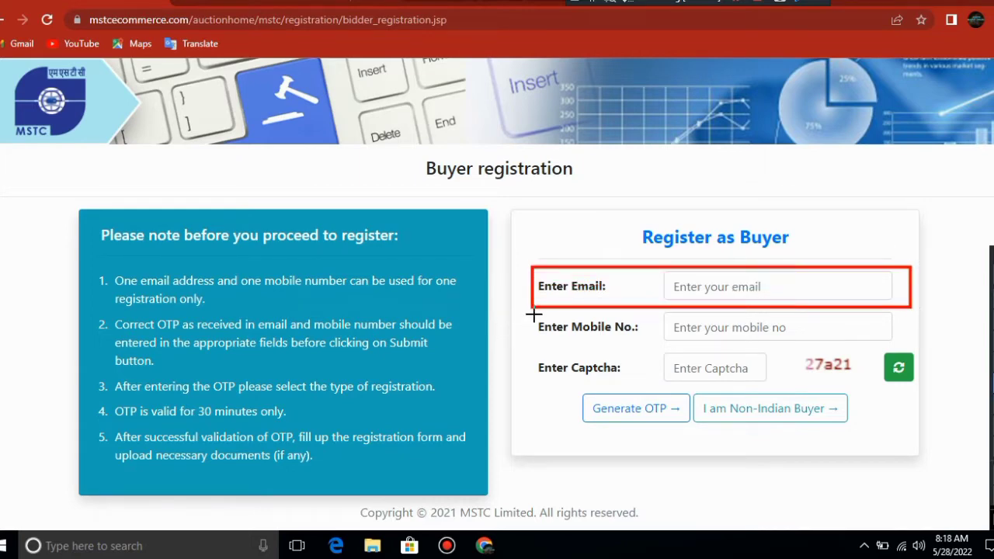
mouse_move(536, 309)
mouse_down()
mouse_move(543, 340)
mouse_move(618, 355)
mouse_move(709, 361)
mouse_move(854, 338)
mouse_move(905, 346)
mouse_up()
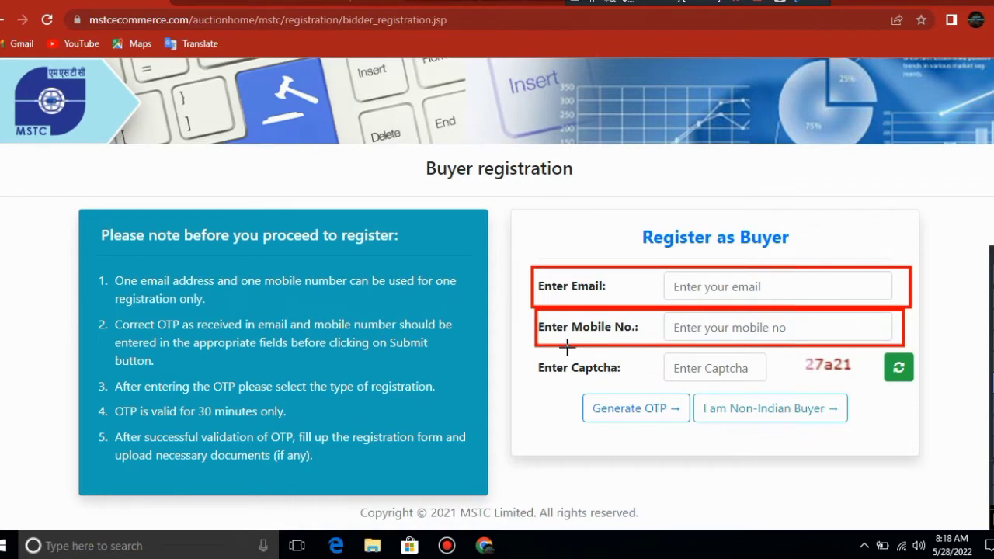
mouse_move(540, 349)
mouse_down()
mouse_move(590, 399)
mouse_move(795, 388)
mouse_move(780, 388)
mouse_up()
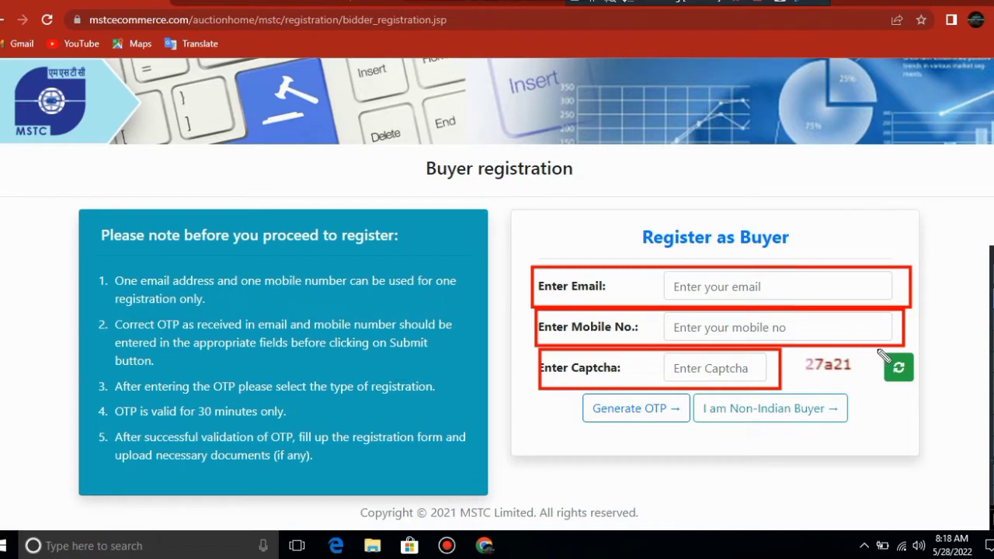
- Circle the captcha image freehand in red and draw a line from it to the Enter Captcha field
drag(868, 349, 816, 353)
mouse_move(818, 351)
mouse_down()
mouse_move(798, 376)
mouse_move(809, 384)
mouse_move(847, 379)
mouse_move(862, 368)
mouse_move(860, 348)
mouse_move(859, 360)
mouse_up()
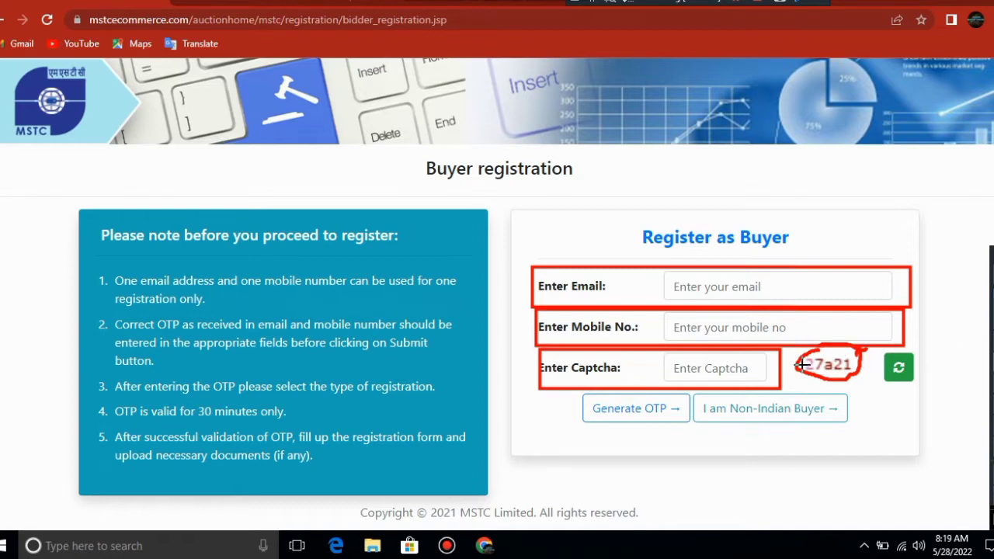
drag(800, 364, 752, 370)
mouse_move(885, 327)
mouse_down()
mouse_move(934, 343)
mouse_move(957, 370)
mouse_move(894, 426)
mouse_move(841, 417)
mouse_up()
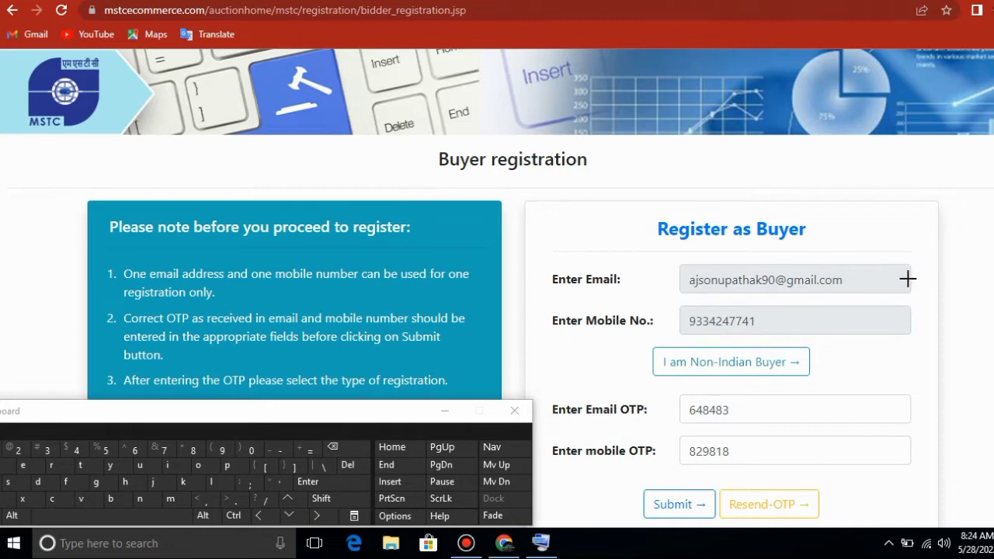
- Draw red annotation arrows on the Email, Mobile No., Email OTP and mobile OTP fields
mouse_move(900, 287)
mouse_down()
mouse_move(931, 223)
mouse_move(973, 228)
mouse_move(938, 262)
mouse_up()
drag(878, 326, 917, 300)
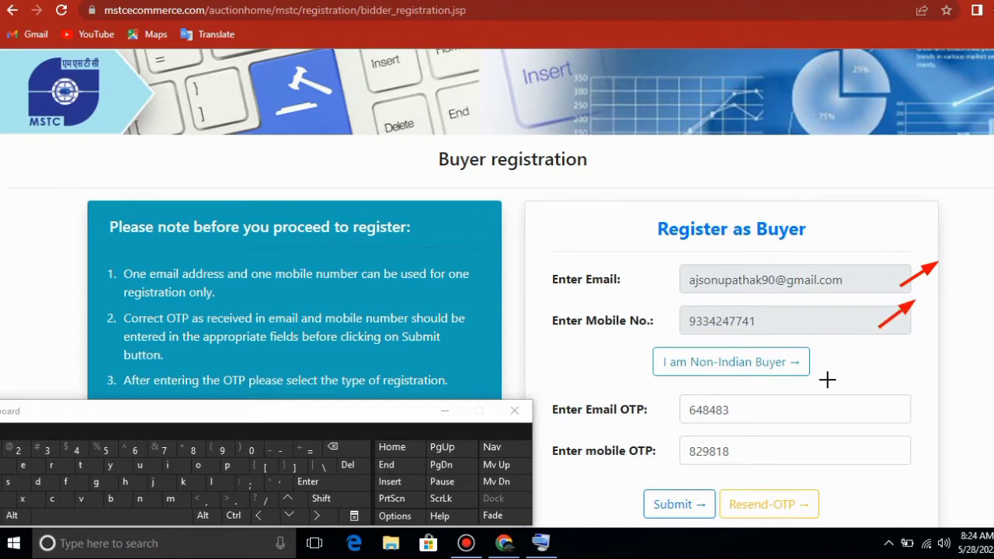
drag(812, 411, 856, 396)
drag(798, 452, 819, 443)
drag(938, 404, 915, 424)
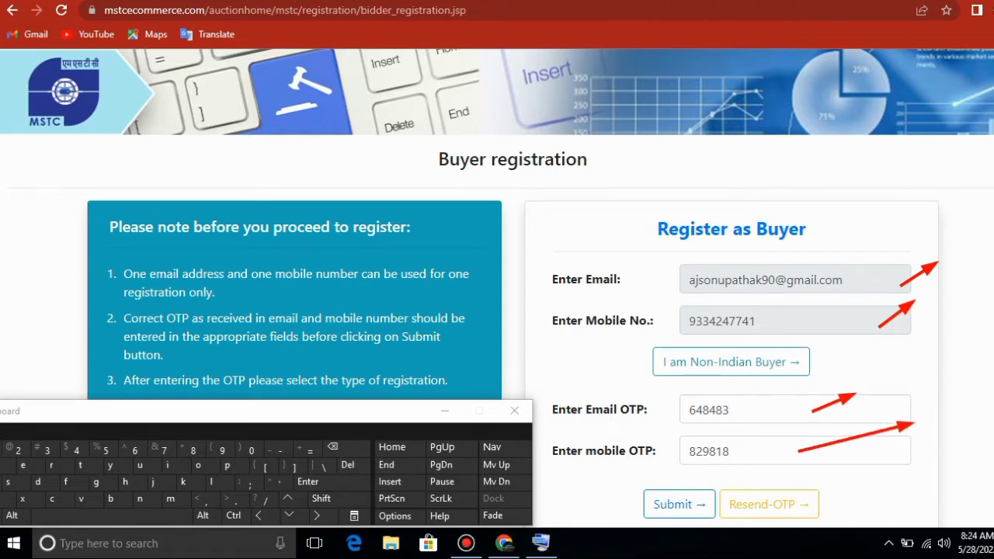
- Submit the filled-in email and mobile OTPs to open the Buyer's Registration Form
click(728, 409)
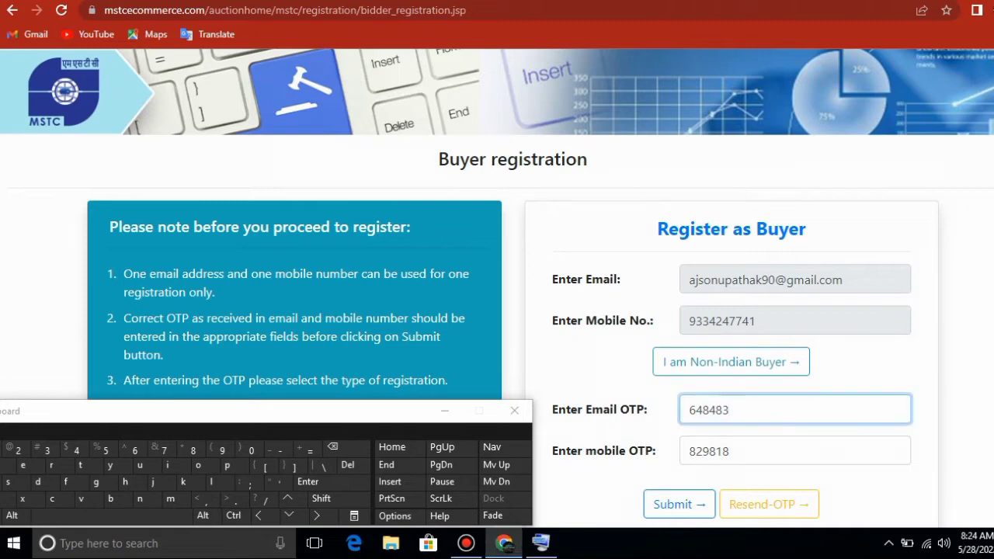
click(687, 513)
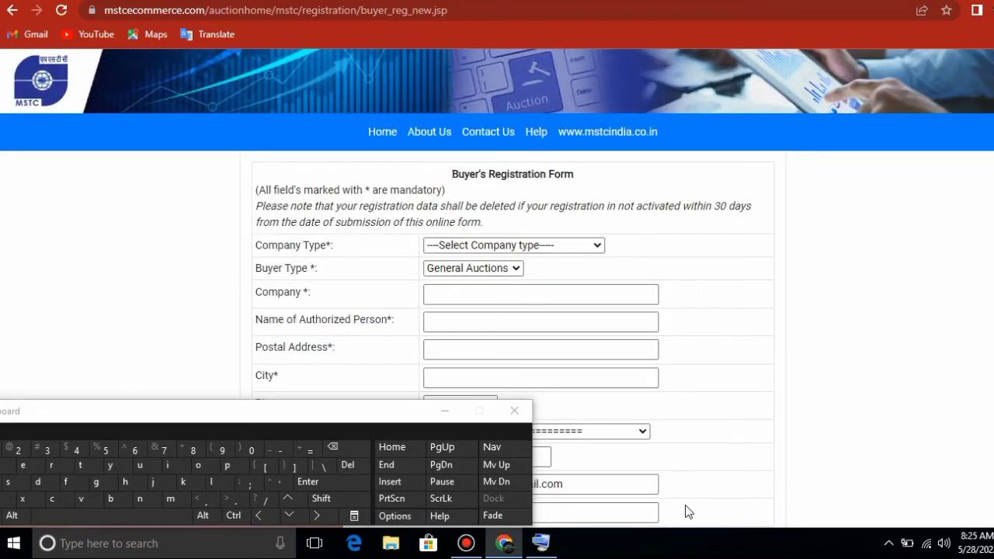
click(448, 406)
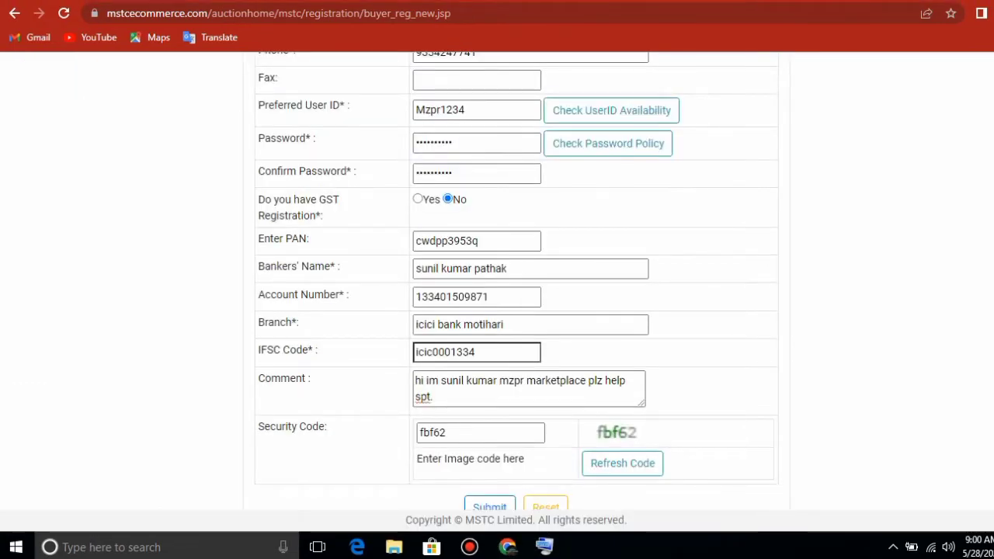
- Look over the completed registration form from the contact and login fields to the bank details and security code
click(480, 433)
scroll(497, 292, up, 2)
scroll(497, 292, down, 1)
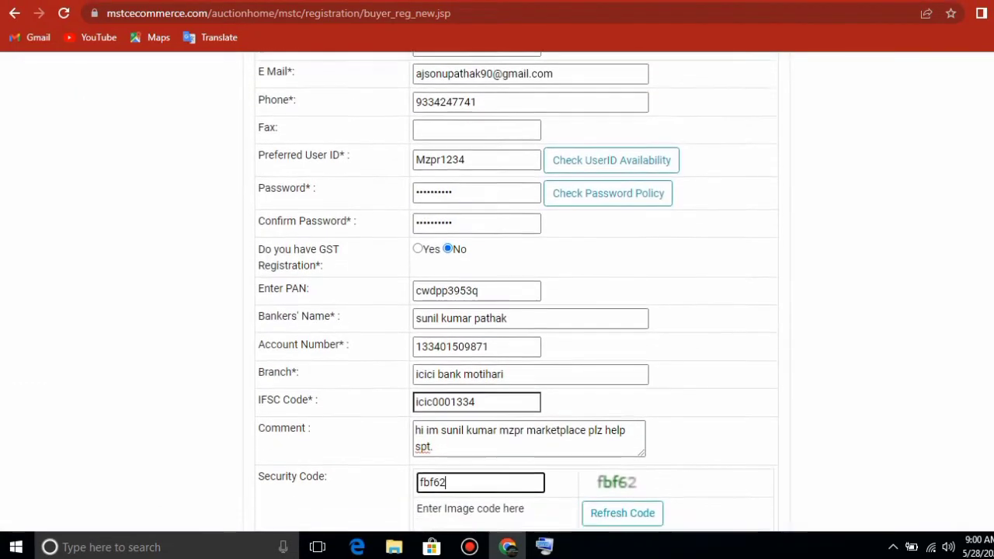
scroll(420, 470, down, 1)
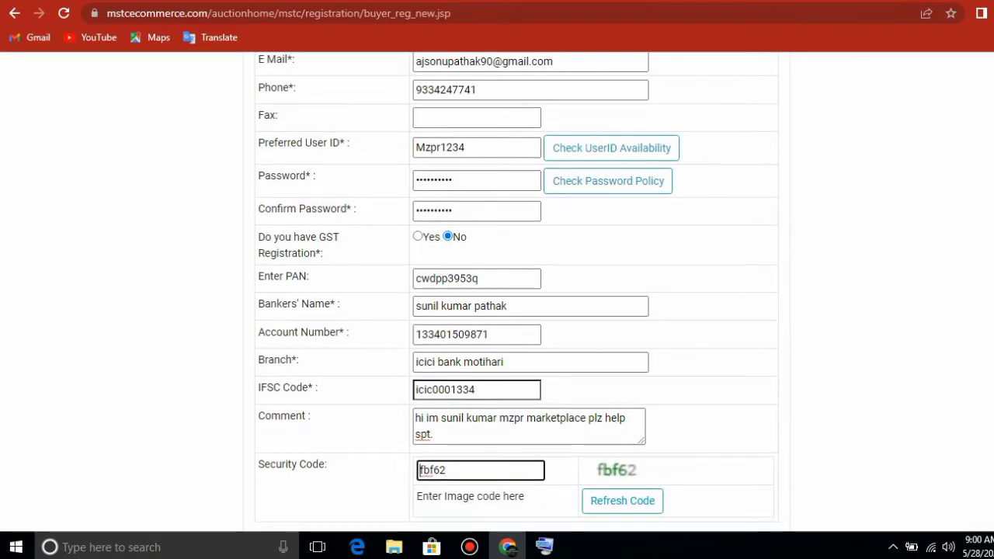
scroll(497, 292, up, 1)
scroll(497, 292, down, 1)
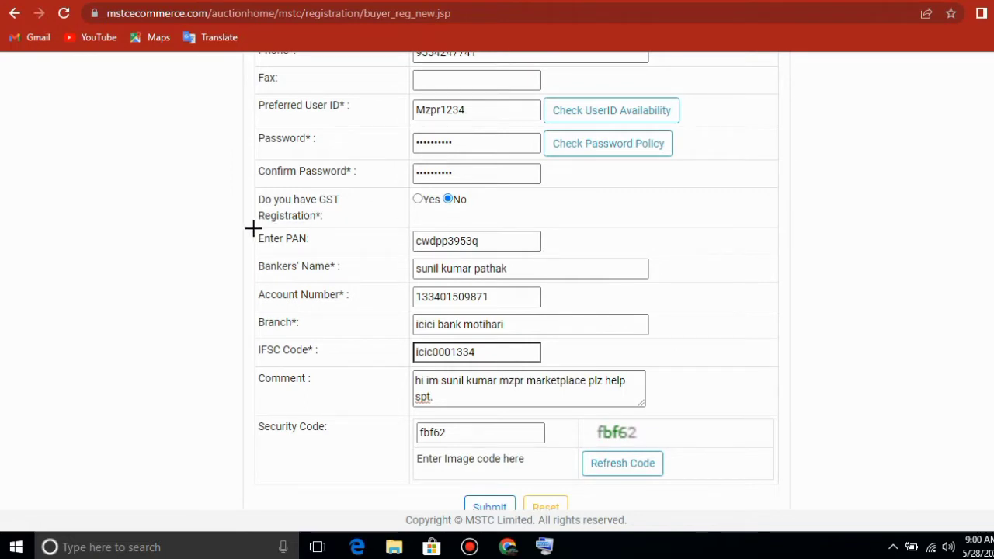
- Frame the PAN, Bankers' Name, Account Number and Branch rows with red rectangles, then clear the annotations
mouse_move(254, 228)
mouse_down()
mouse_move(257, 237)
mouse_move(368, 257)
mouse_move(543, 231)
mouse_move(556, 253)
mouse_up()
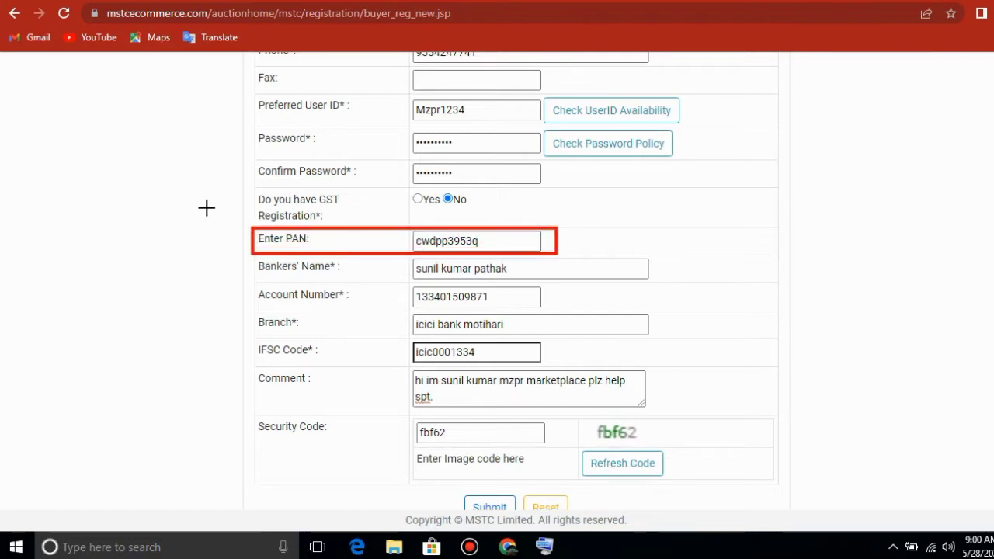
mouse_move(258, 257)
mouse_down()
mouse_move(328, 311)
mouse_move(472, 308)
mouse_move(638, 284)
mouse_up()
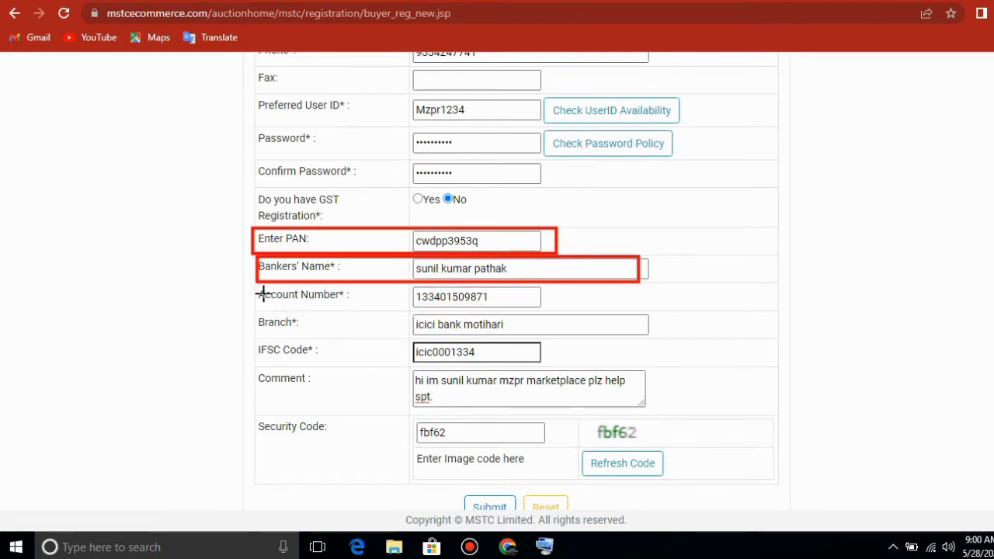
mouse_move(257, 285)
mouse_down()
mouse_move(267, 310)
mouse_move(326, 318)
mouse_move(464, 309)
mouse_move(507, 321)
mouse_move(567, 307)
mouse_up()
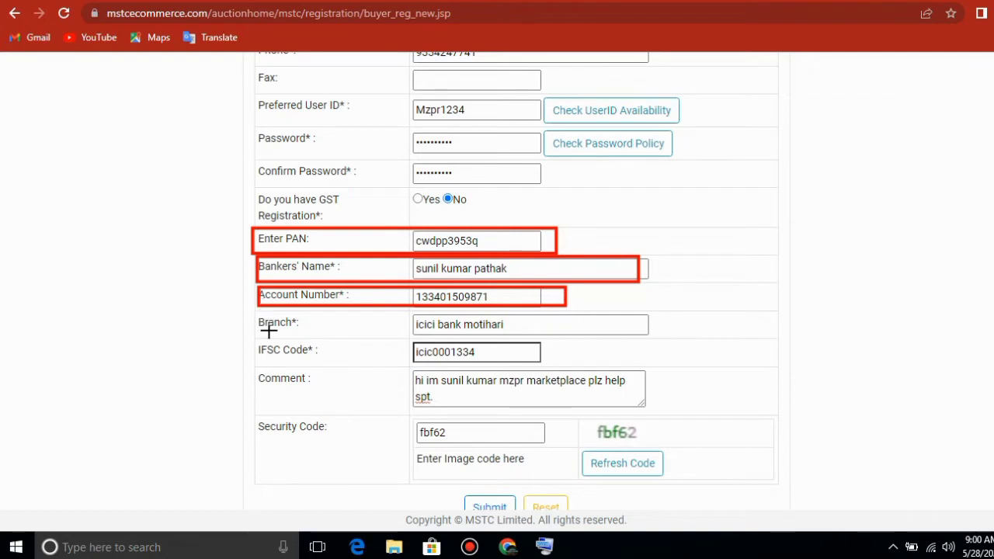
drag(265, 319, 381, 334)
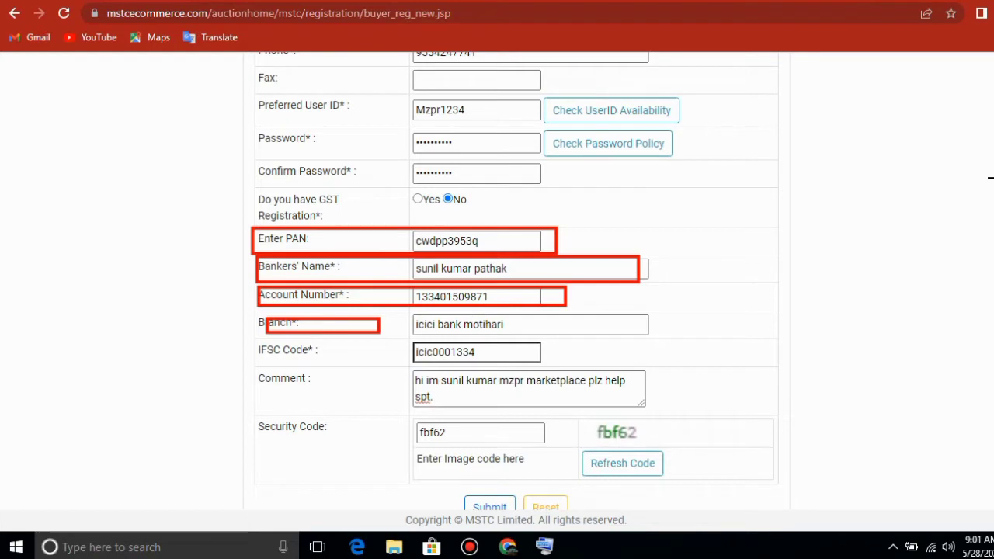
key(Escape)
click(420, 433)
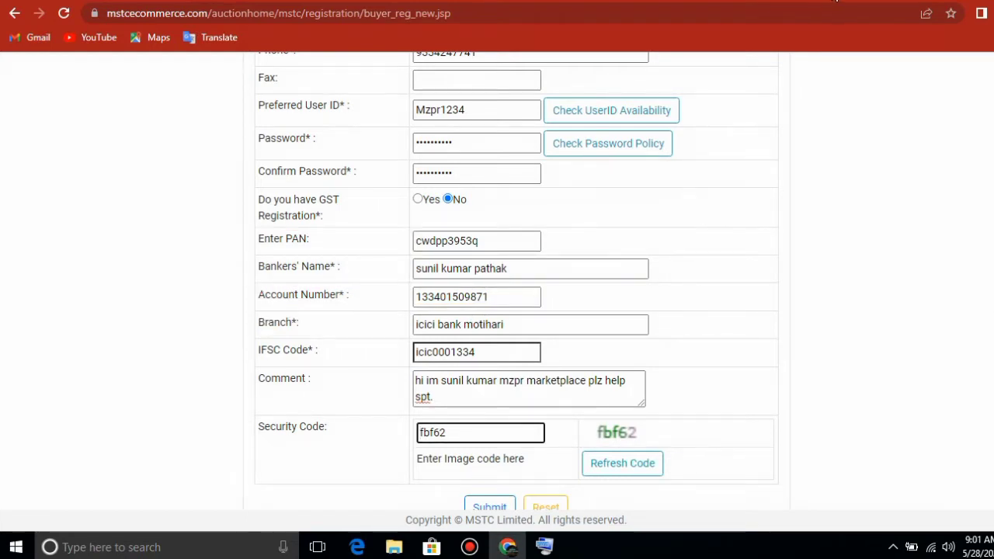
- Frame the security code image and the Submit button in red, with an arrow from the image to the Security Code field
key(ctrl+2)
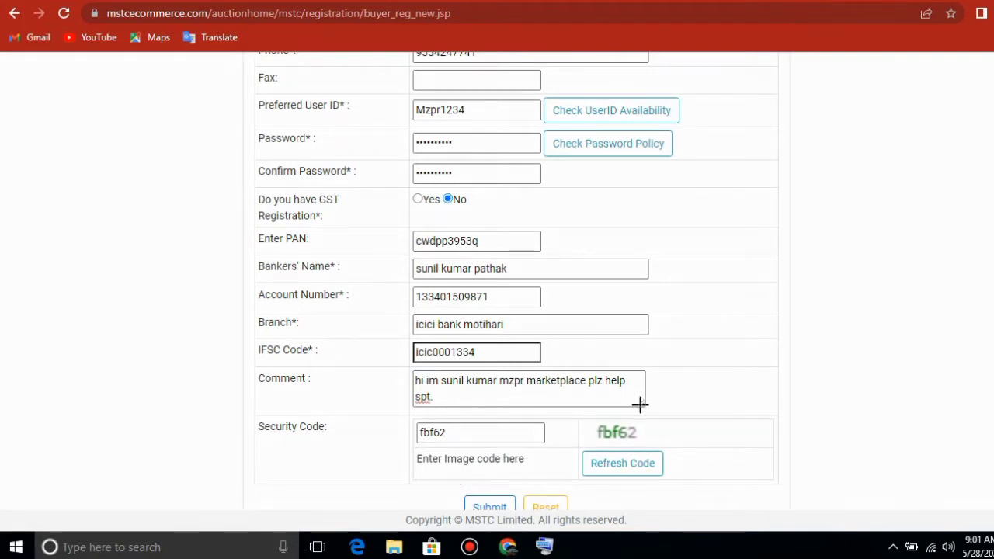
mouse_move(594, 409)
mouse_down()
mouse_move(597, 429)
mouse_move(647, 450)
mouse_up()
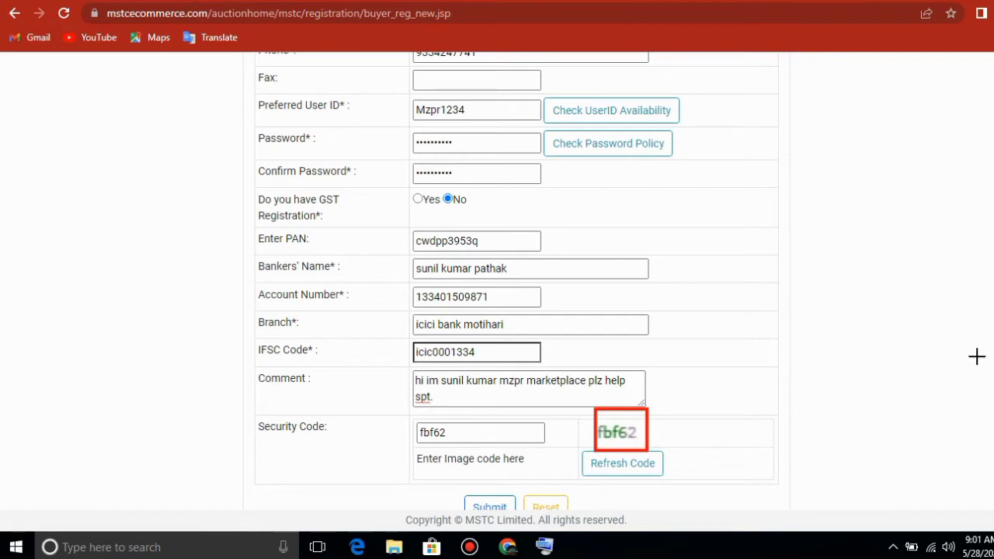
mouse_move(594, 417)
mouse_down()
mouse_move(539, 434)
mouse_move(499, 431)
mouse_up()
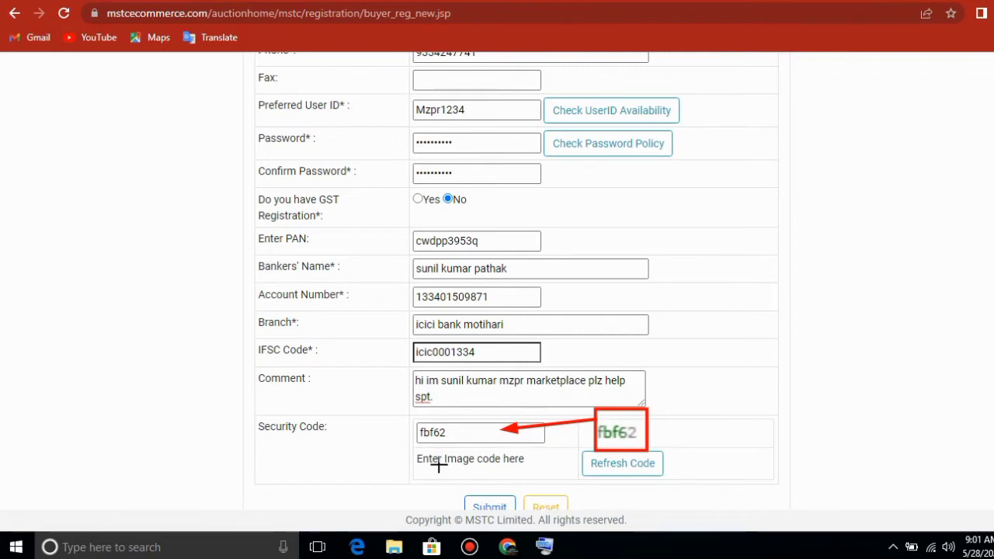
mouse_move(440, 480)
mouse_down()
mouse_move(597, 544)
mouse_move(462, 557)
mouse_move(547, 532)
mouse_move(524, 526)
mouse_up()
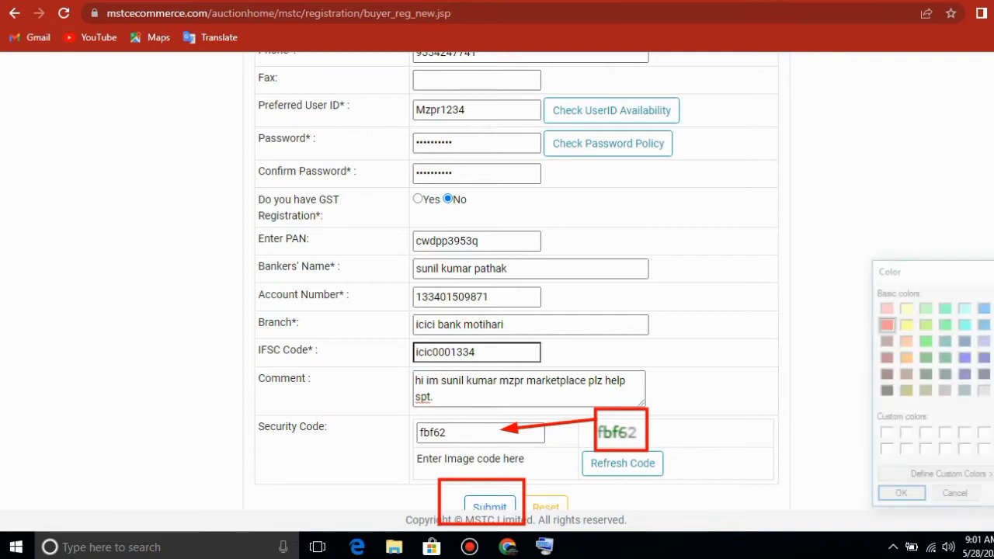
- Draw a red tick on the Enter PAN row and set the annotation color to light green
click(926, 307)
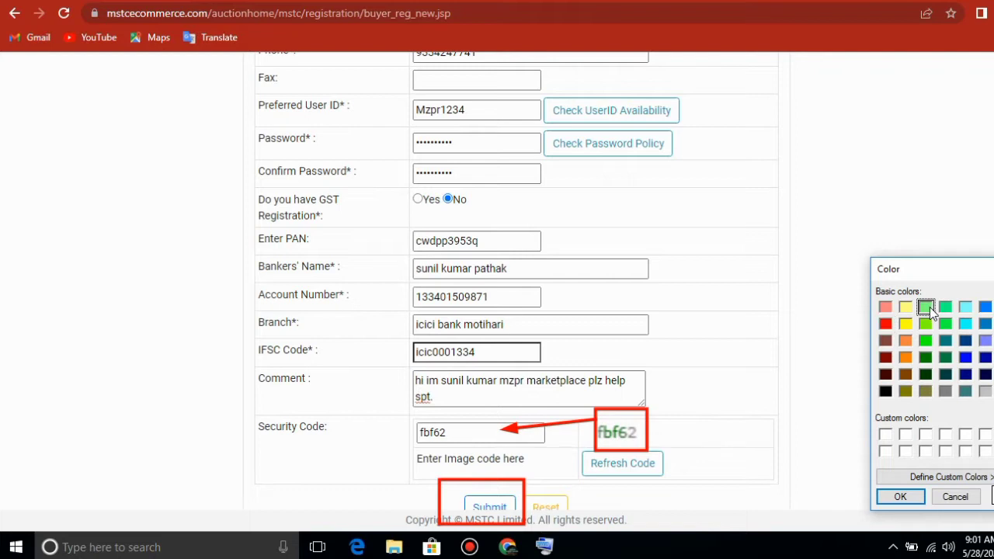
click(900, 496)
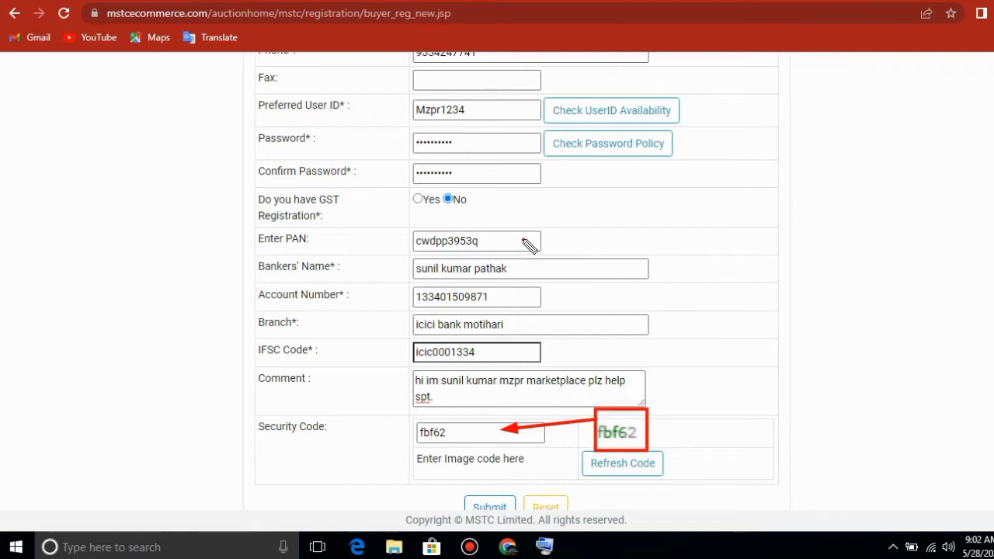
mouse_move(523, 239)
mouse_down()
mouse_move(531, 249)
mouse_move(549, 221)
mouse_up()
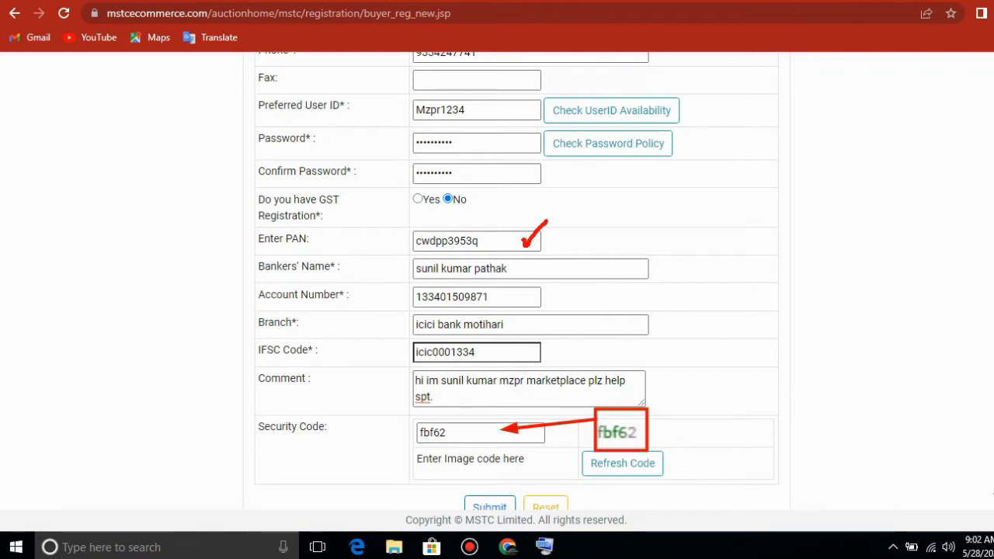
click(992, 493)
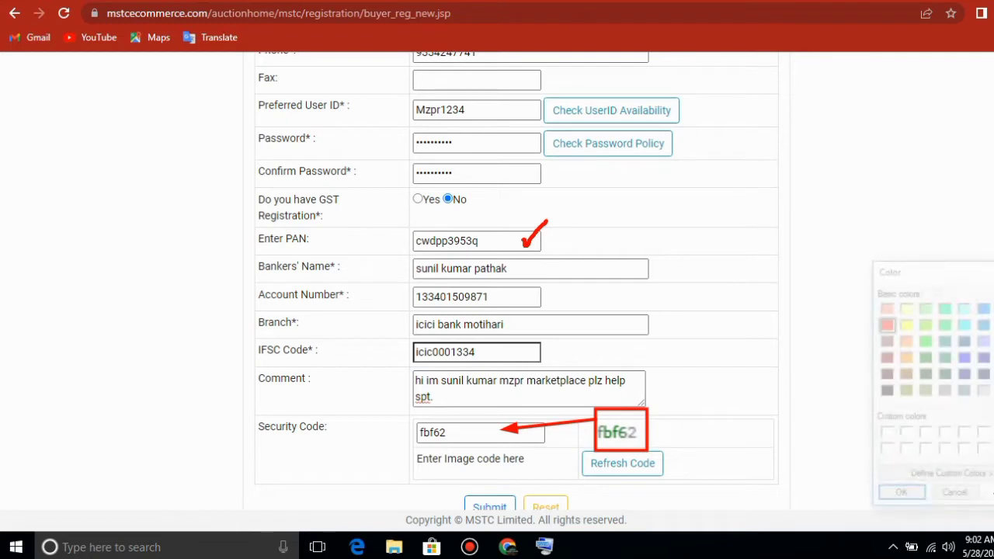
click(928, 309)
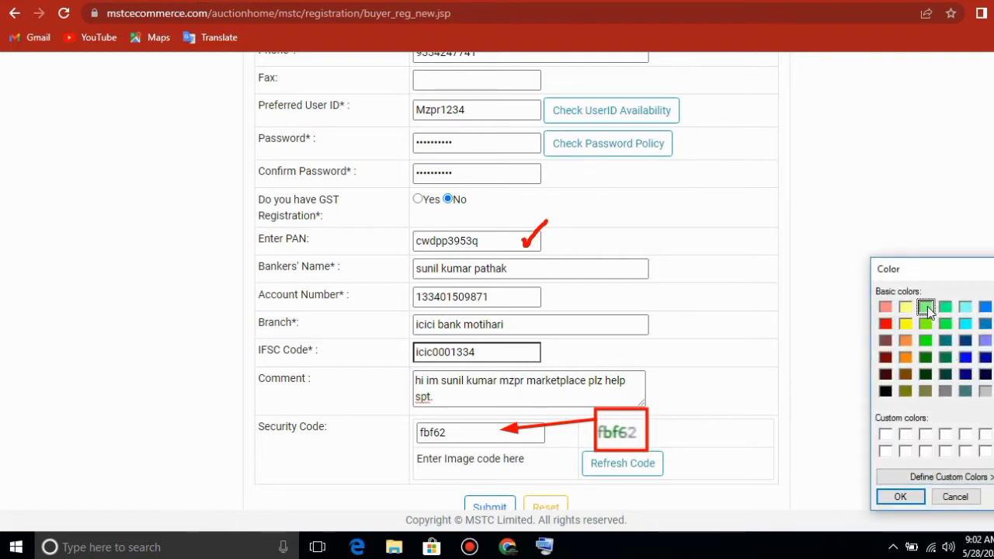
click(900, 496)
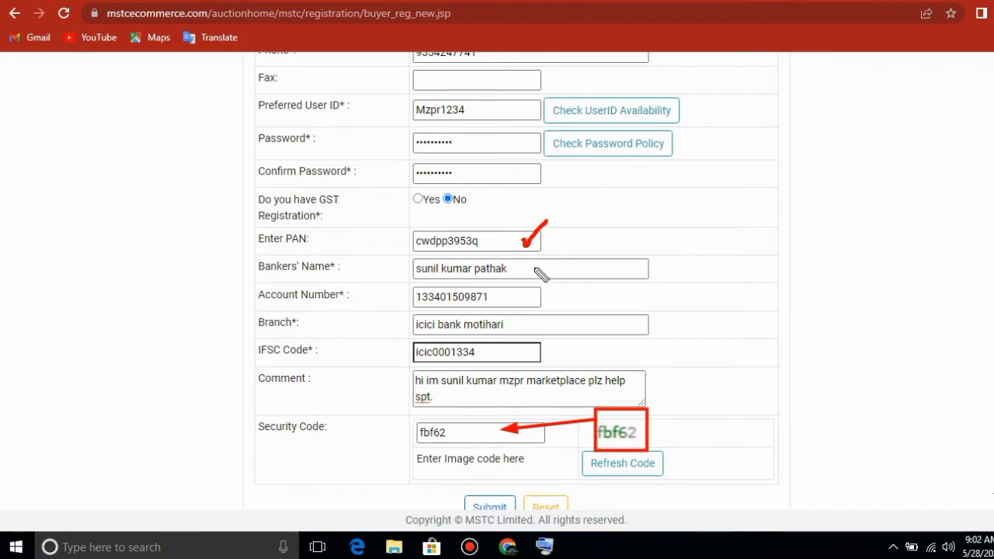
- Tick the Bankers' Name, Account Number, Branch and IFSC Code rows and underline the comment in green, then clear the annotations
drag(535, 270, 609, 220)
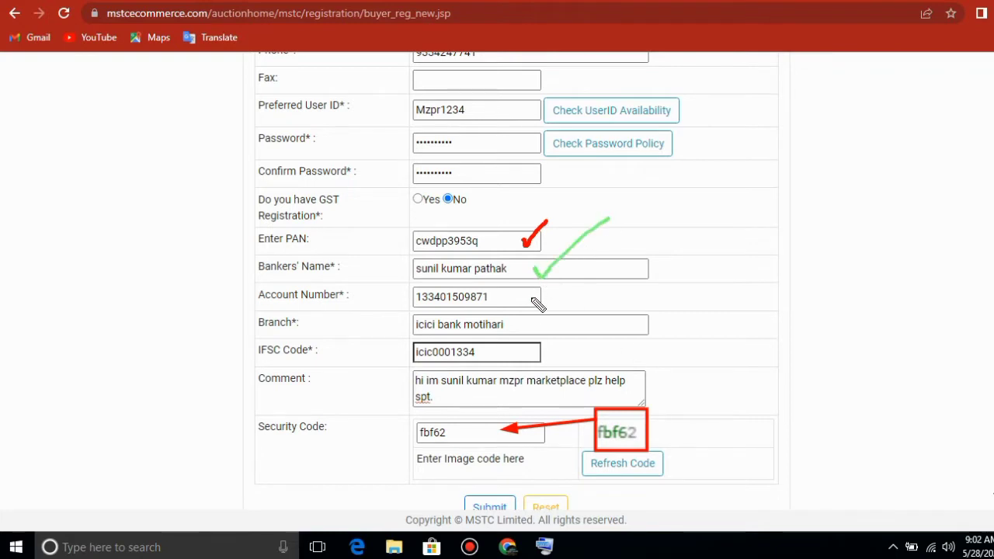
mouse_move(524, 300)
mouse_down()
mouse_move(532, 308)
mouse_move(556, 295)
mouse_up()
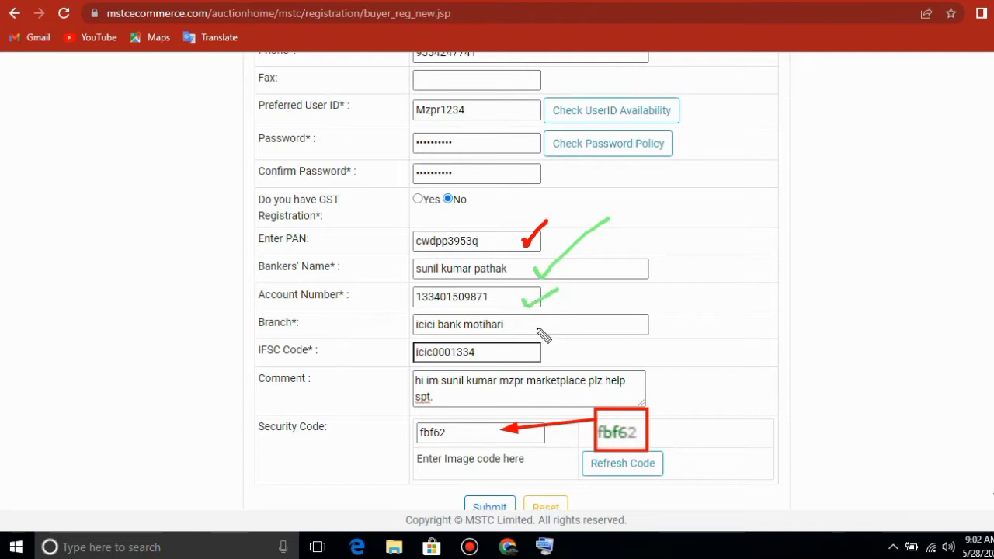
drag(542, 334, 566, 311)
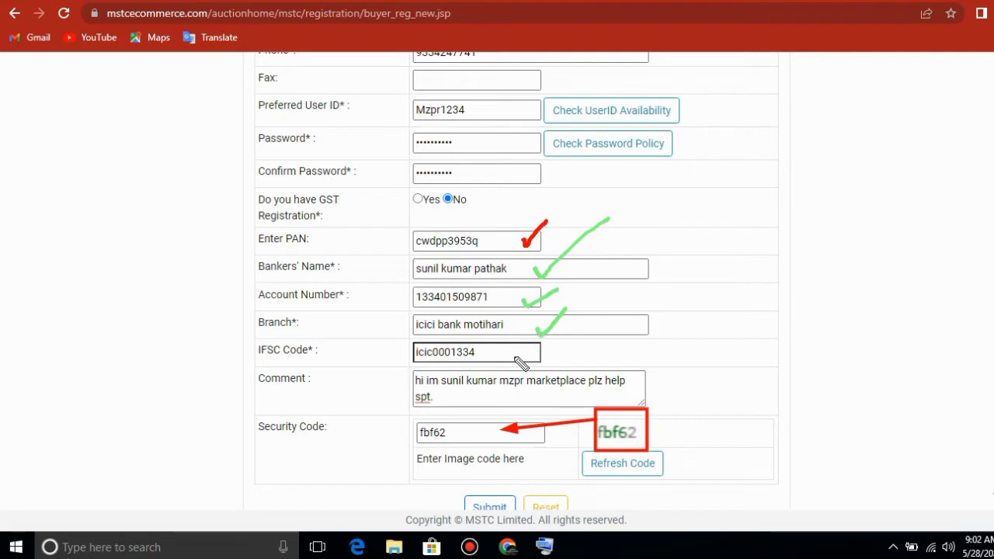
drag(519, 364, 543, 346)
drag(454, 391, 606, 395)
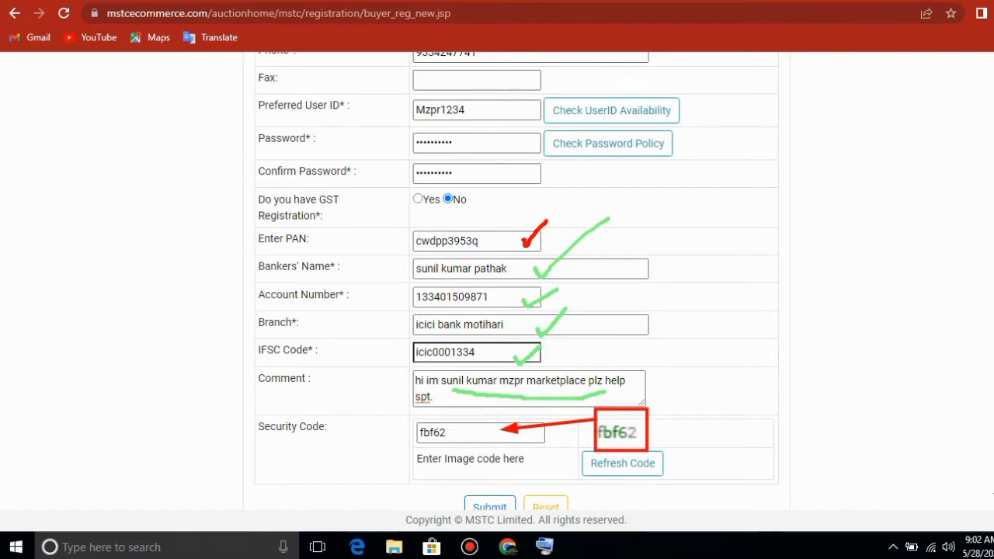
key(Escape)
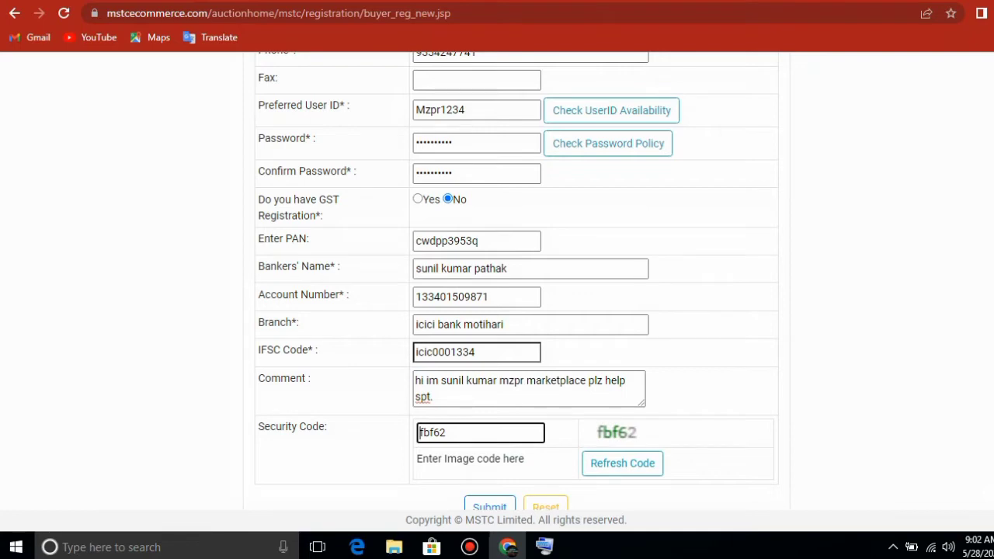
- Draw green ticks beside the upper form rows, from Company Type and Buyer Type down to Pin
scroll(497, 292, up, 3)
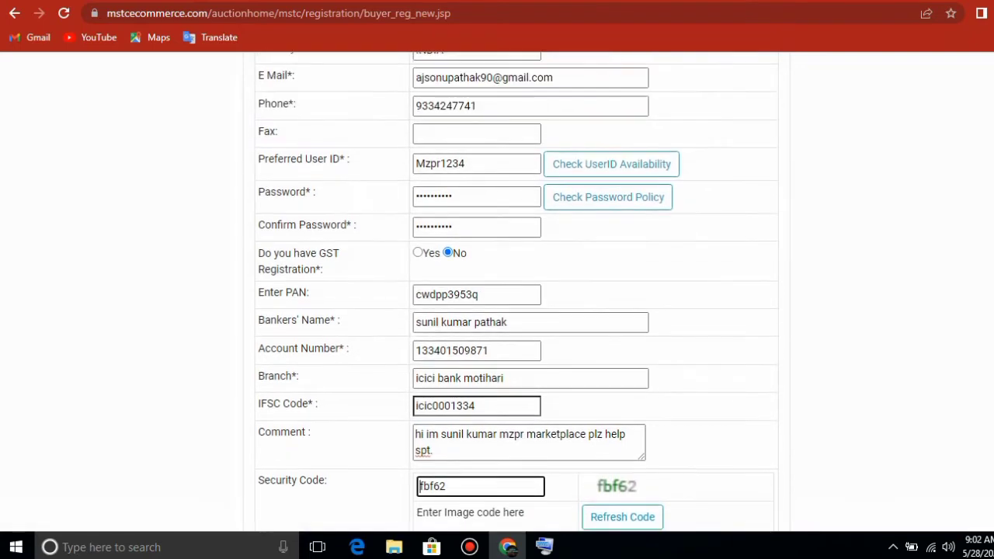
scroll(497, 292, up, 4)
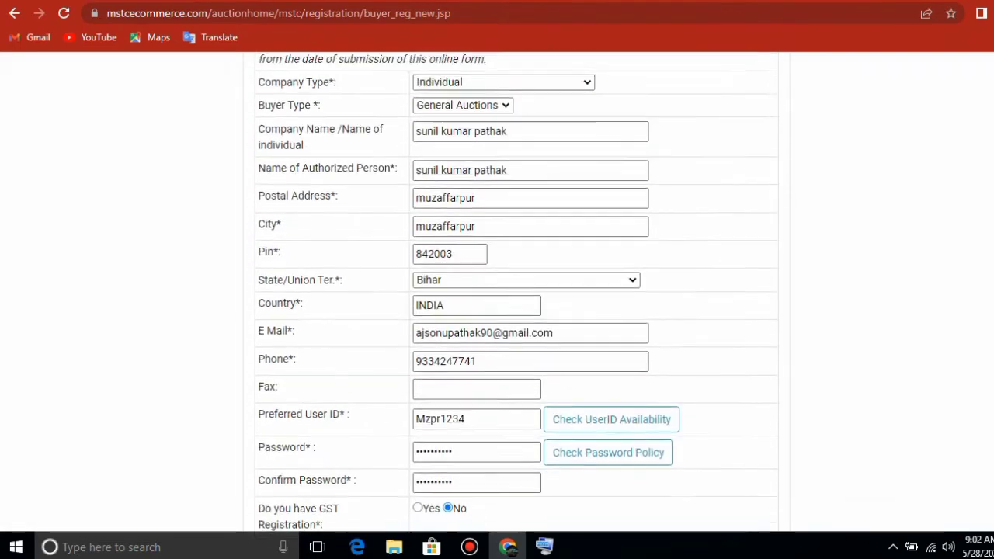
scroll(497, 292, down, 1)
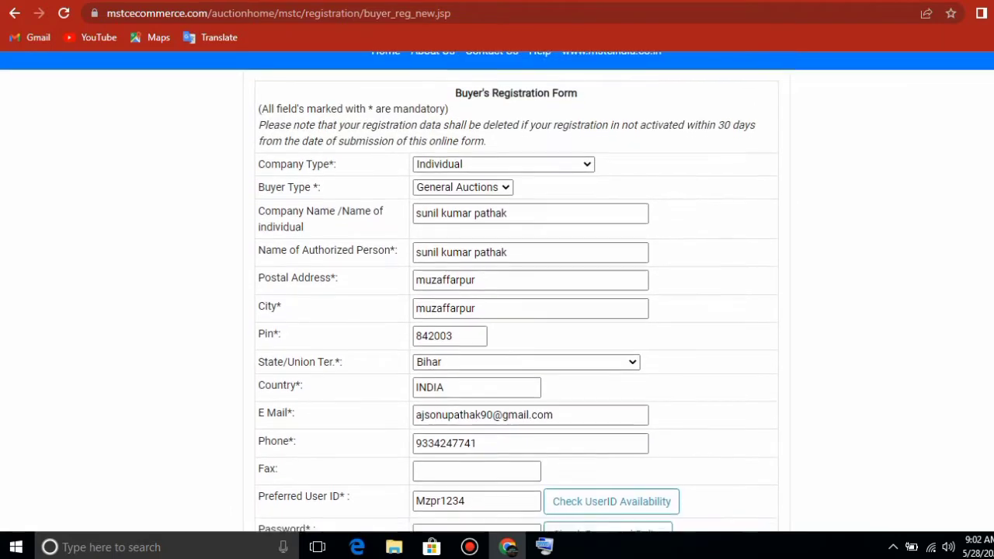
scroll(497, 292, down, 1)
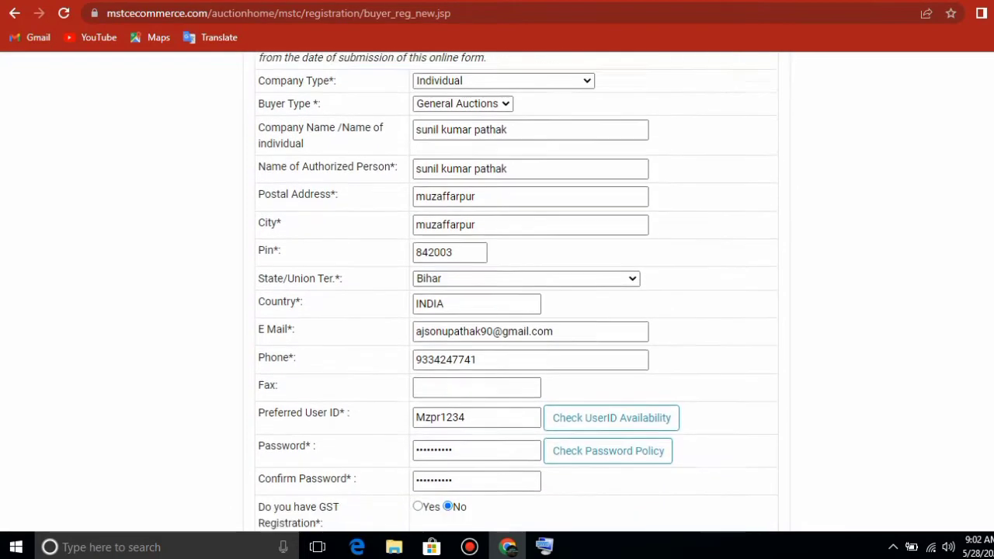
scroll(497, 292, up, 1)
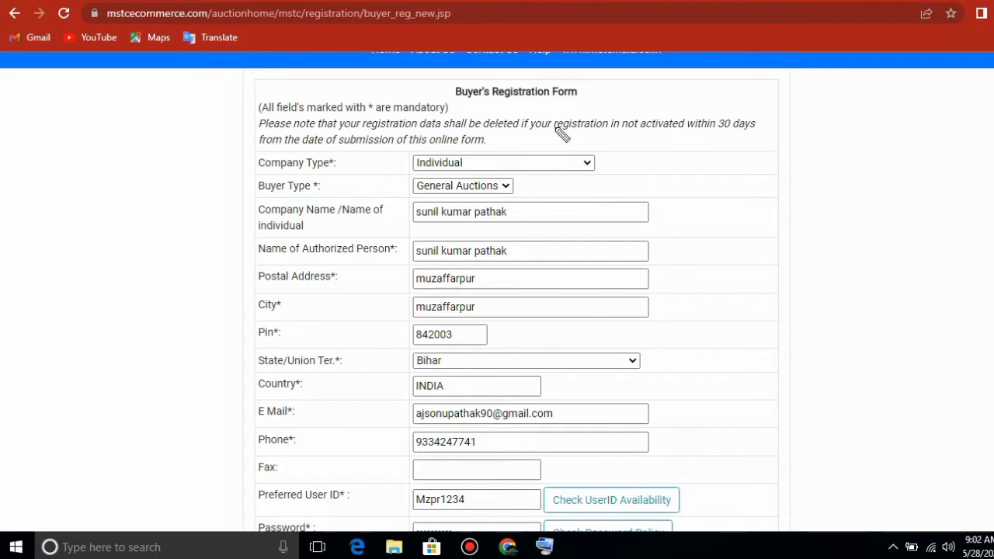
drag(557, 178, 682, 103)
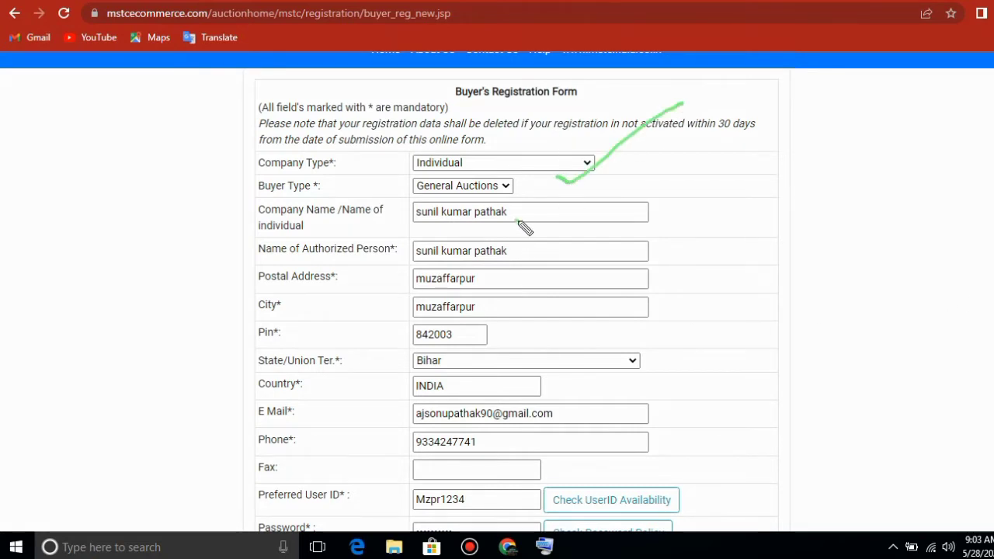
drag(516, 222, 584, 194)
drag(522, 267, 584, 253)
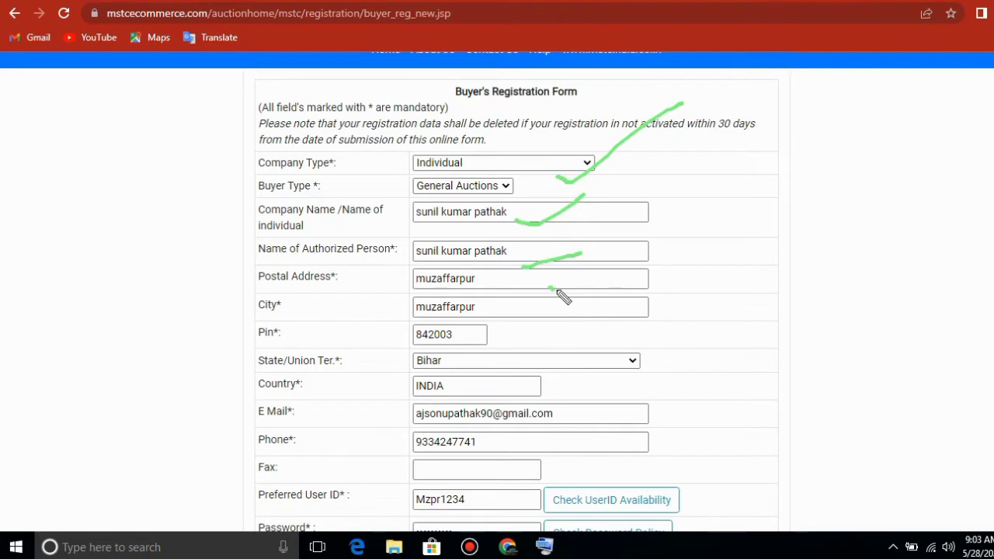
drag(551, 290, 631, 250)
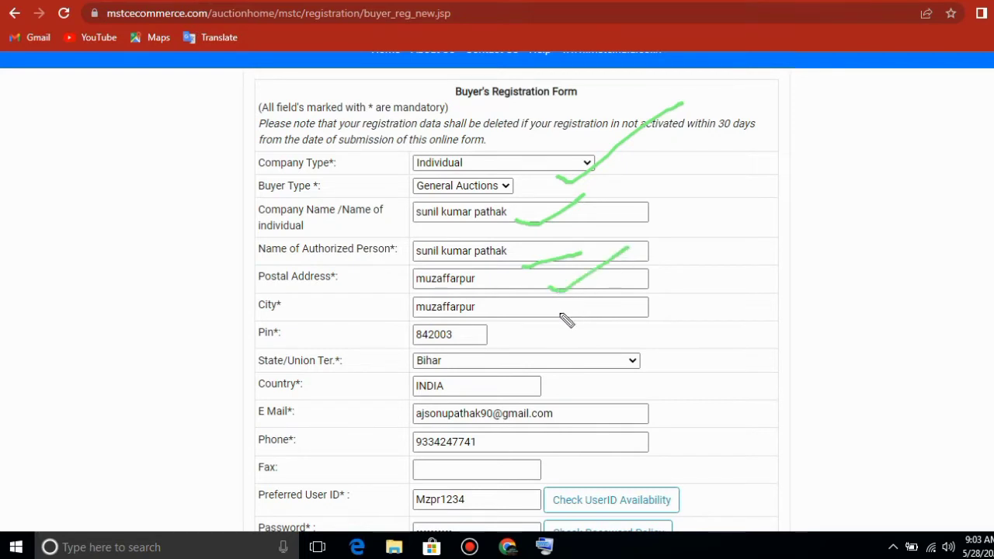
mouse_move(562, 316)
mouse_down()
mouse_move(570, 321)
mouse_move(631, 286)
mouse_up()
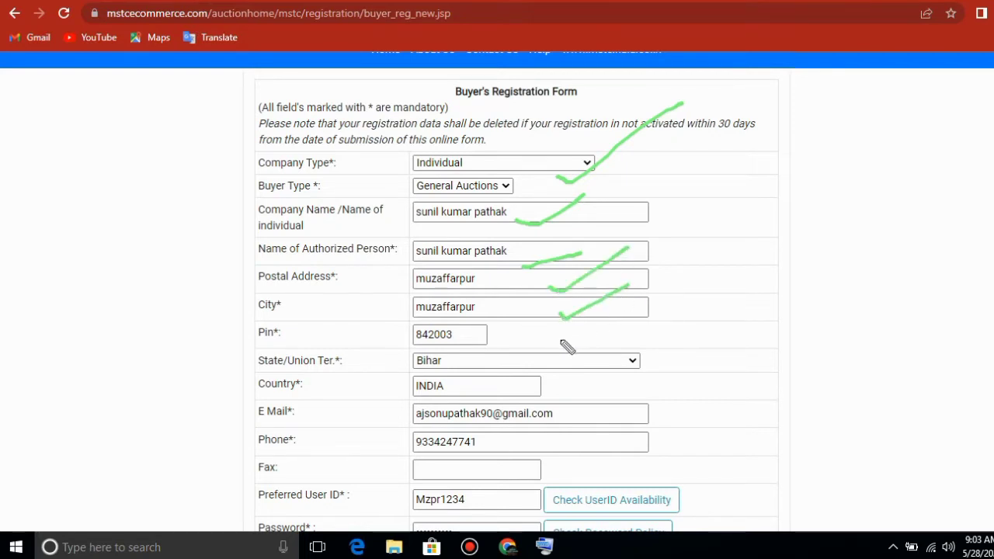
drag(562, 340, 609, 325)
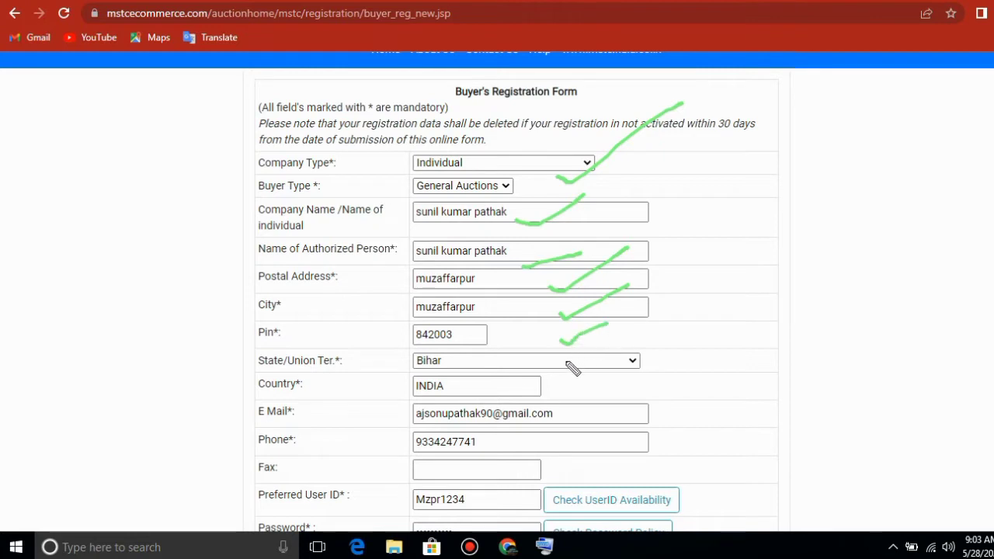
- Tick the State, Country, E Mail and Phone rows in green, cross the Fax row, and clear the annotations
mouse_move(565, 365)
mouse_down()
mouse_move(567, 378)
mouse_move(653, 337)
mouse_up()
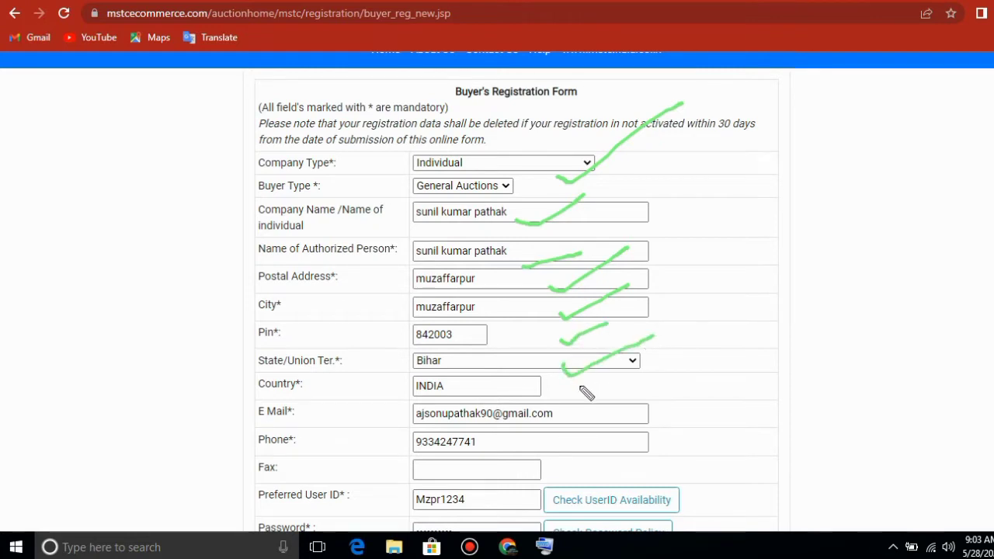
mouse_move(576, 387)
mouse_down()
mouse_move(578, 396)
mouse_move(652, 358)
mouse_up()
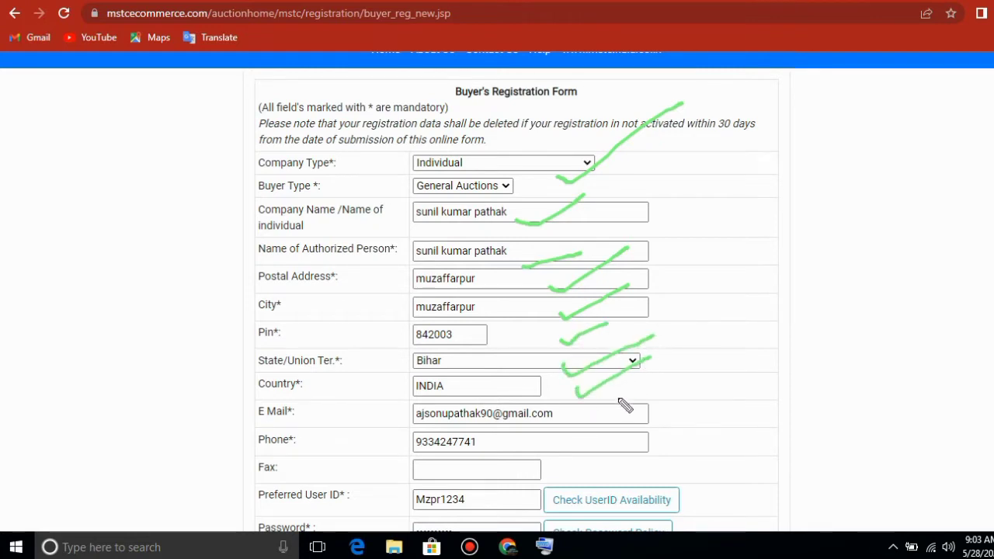
drag(600, 418, 688, 371)
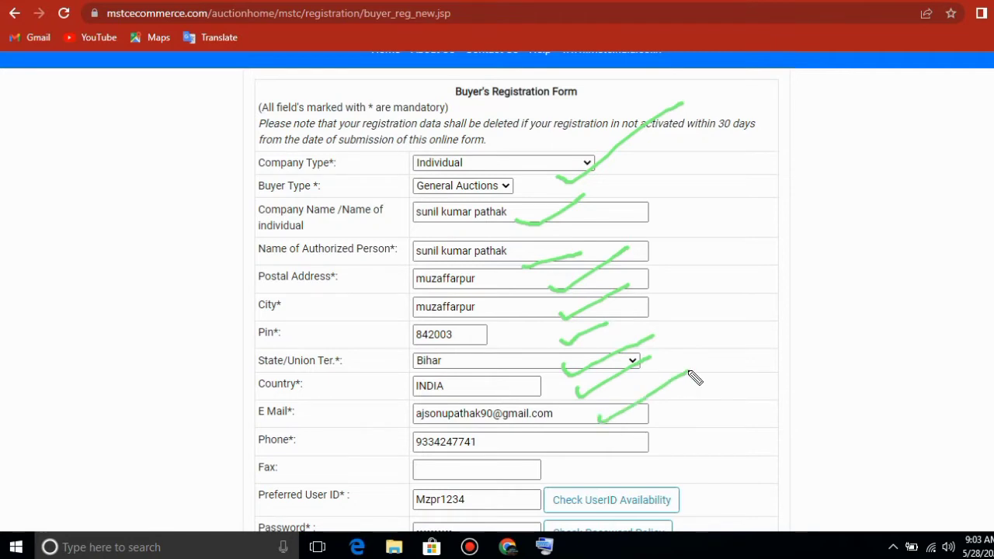
drag(587, 450, 678, 415)
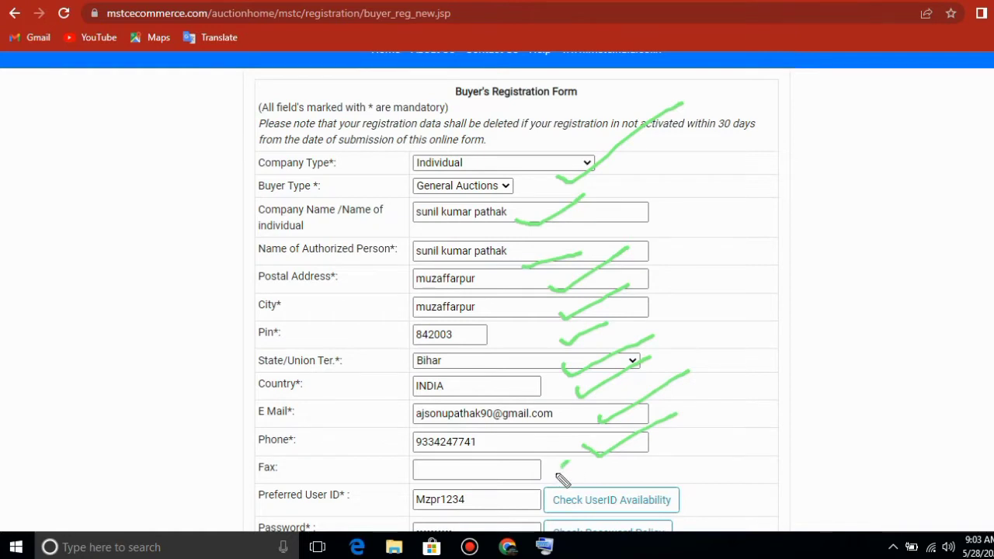
drag(548, 469, 567, 461)
drag(556, 461, 591, 477)
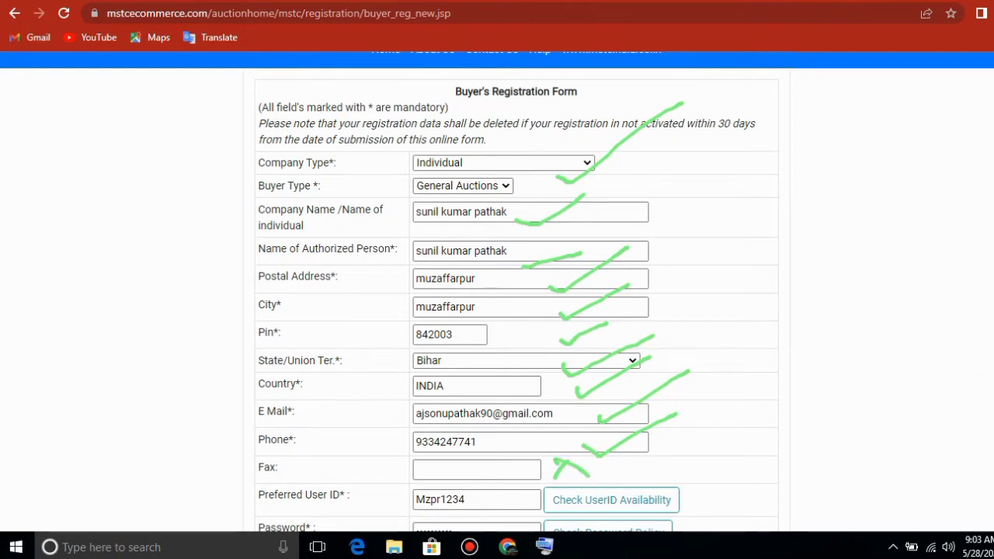
key(Escape)
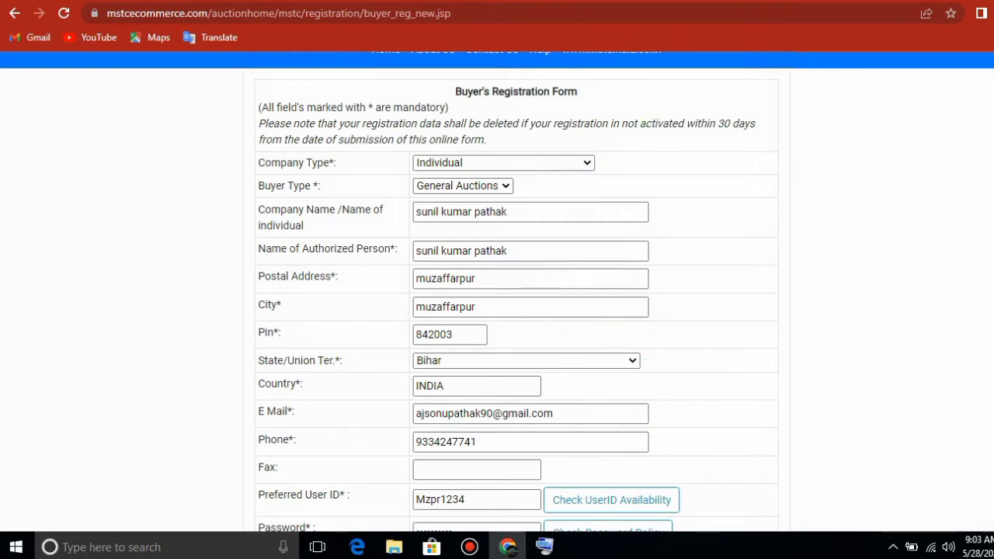
- Frame the Preferred User ID, Password and Confirm Password fields with green rectangles, then clear the annotations
scroll(497, 292, down, 2)
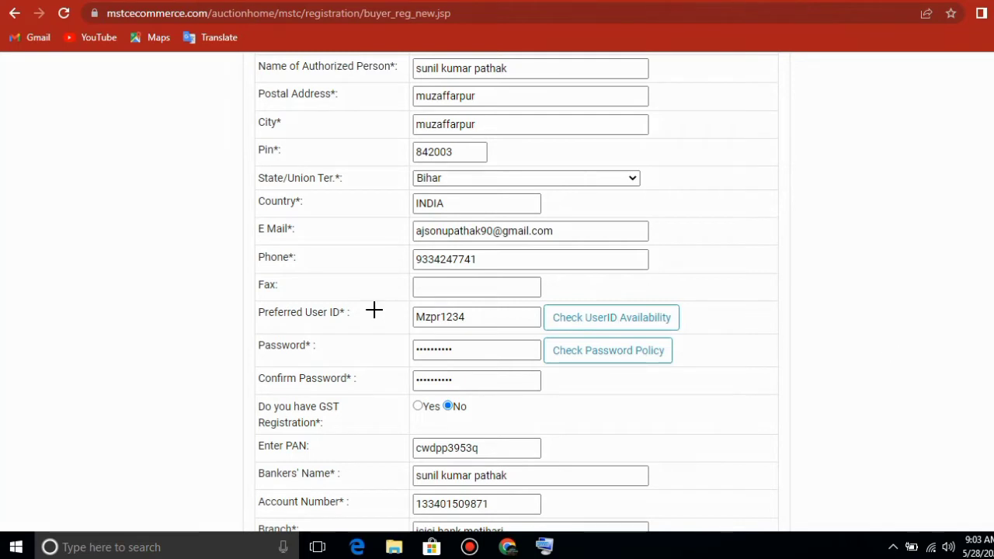
mouse_move(379, 300)
mouse_down()
mouse_move(471, 331)
mouse_move(548, 332)
mouse_up()
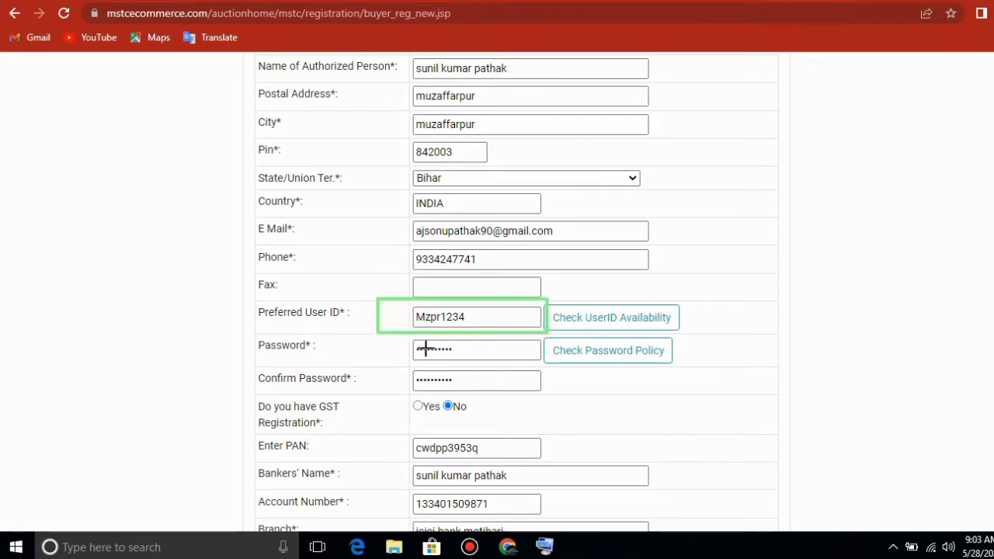
mouse_move(404, 340)
mouse_down()
mouse_move(455, 358)
mouse_move(548, 362)
mouse_up()
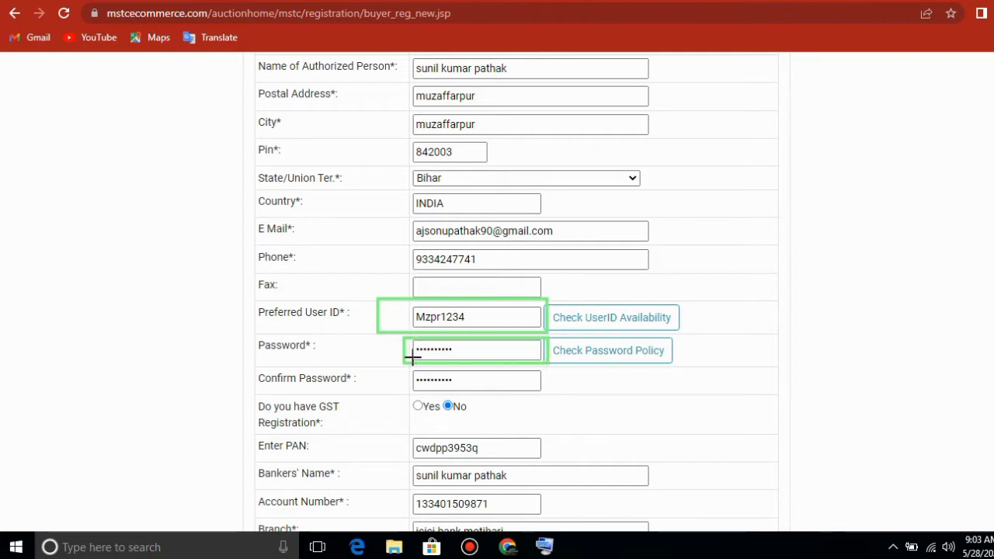
drag(459, 398, 555, 400)
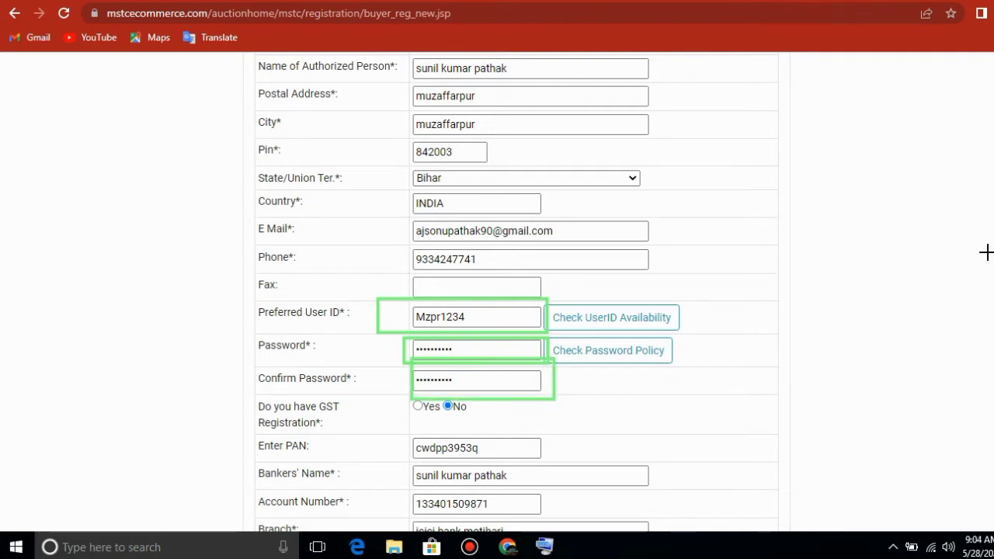
key(Escape)
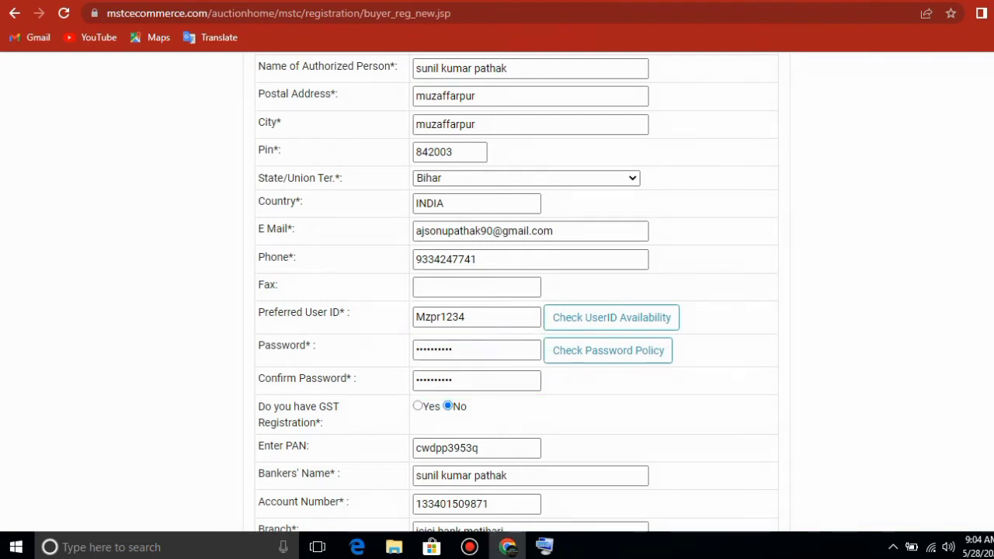
- Frame the Bankers' Name, Account Number, Branch and IFSC Code fields with a green rectangle, then clear the annotation
scroll(517, 292, down, 3)
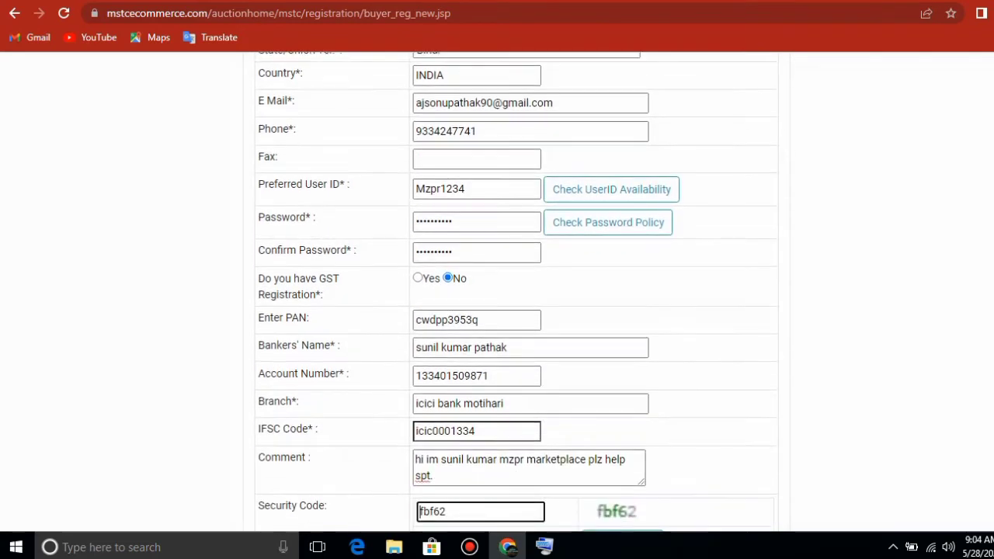
scroll(516, 292, down, 1)
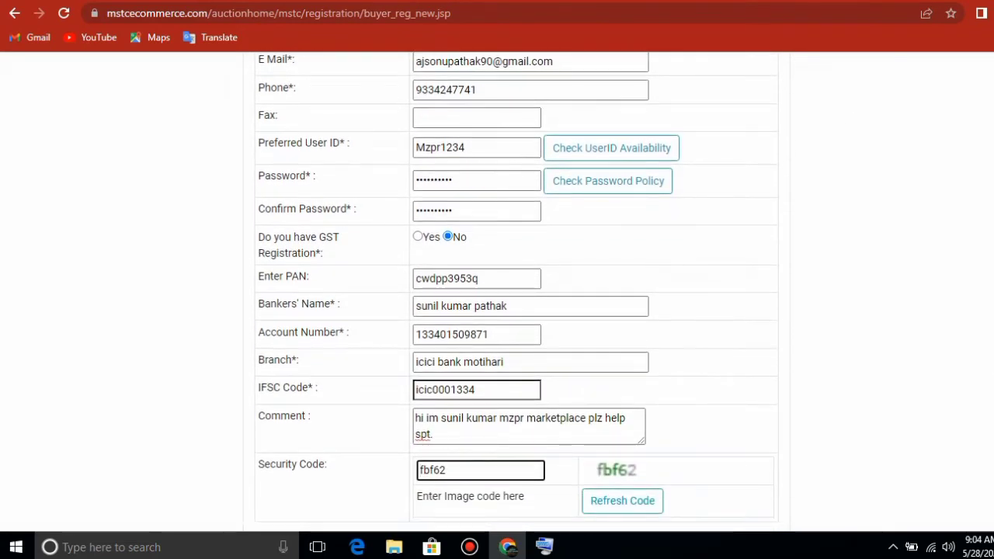
key(ctrl+2)
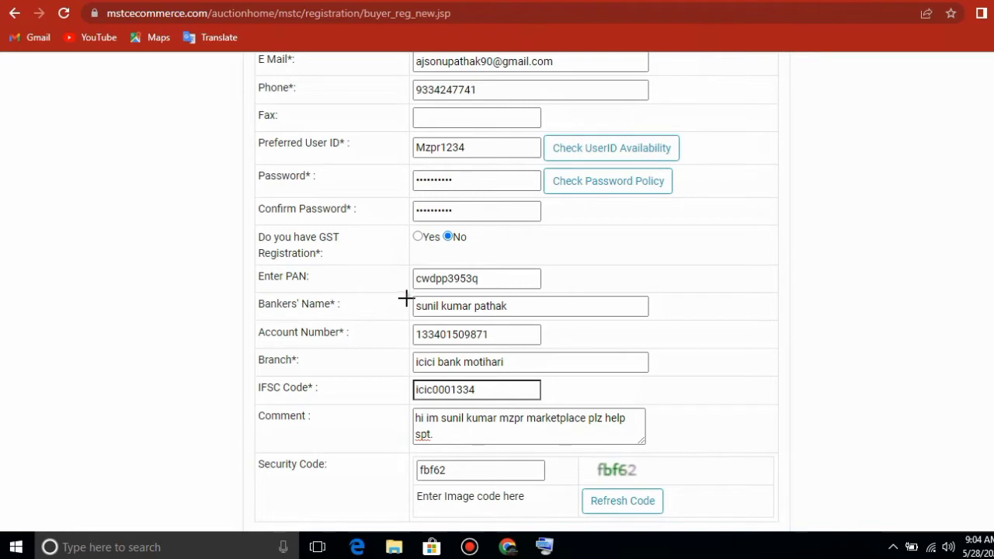
mouse_move(406, 297)
mouse_down()
mouse_move(406, 390)
mouse_move(614, 401)
mouse_move(602, 403)
mouse_up()
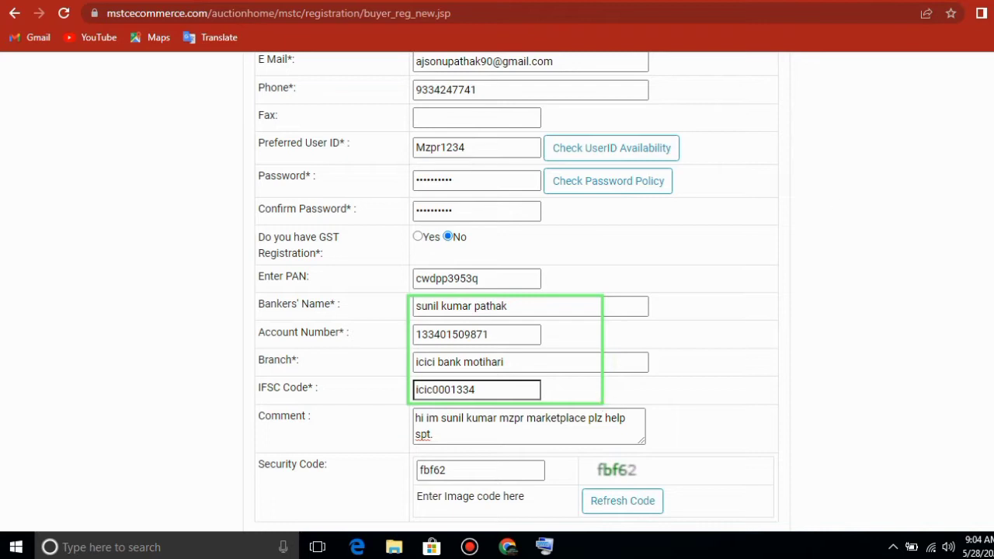
click(420, 470)
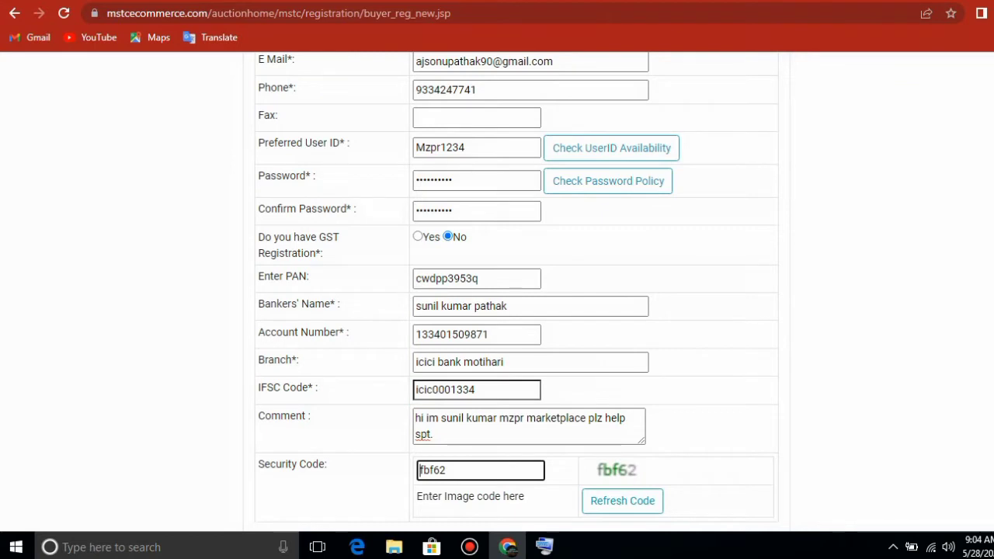
- Frame the Phone field with a green rectangle, then clear the annotation
scroll(404, 94, up, 1)
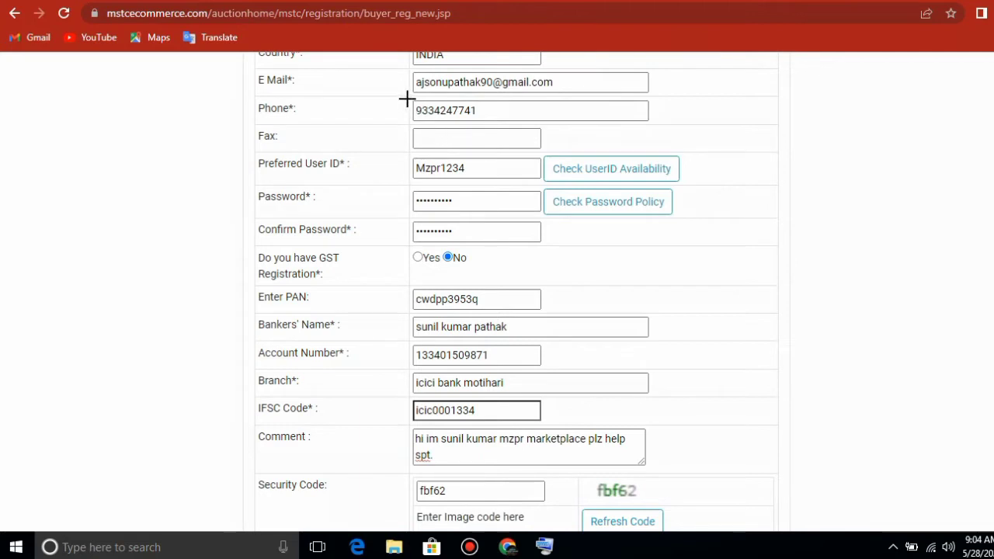
drag(407, 98, 545, 126)
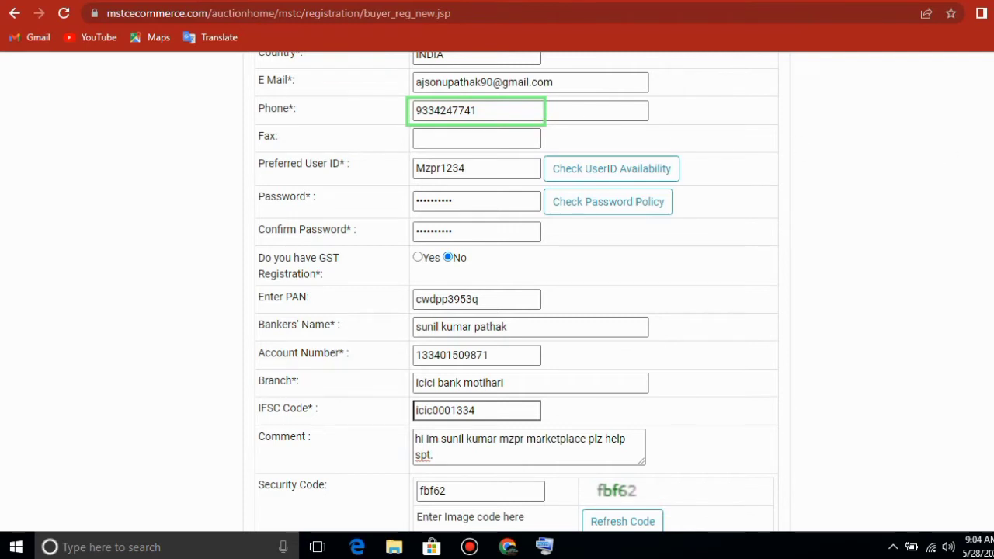
key(Escape)
- Try to submit the buyer registration form and dismiss the alert
scroll(497, 295, down, 1)
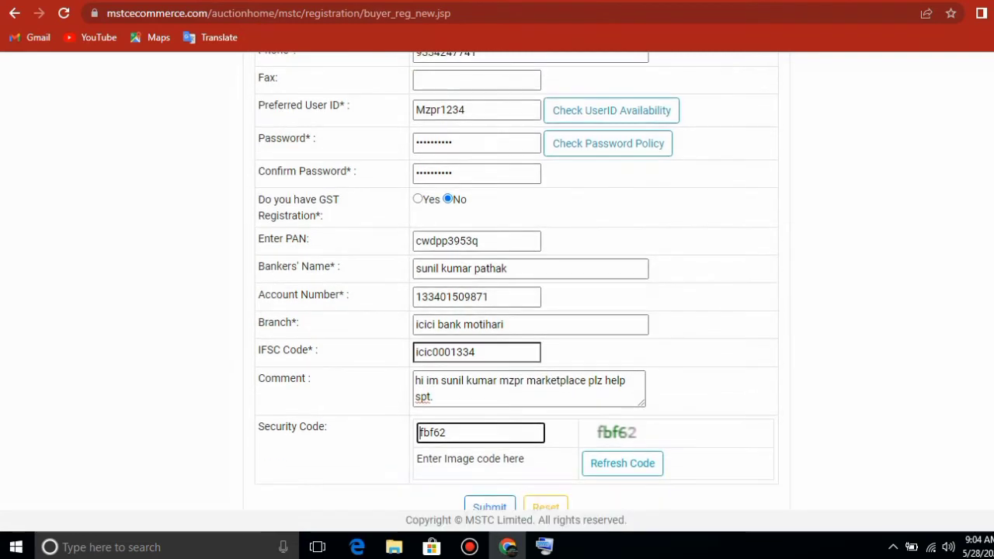
click(469, 507)
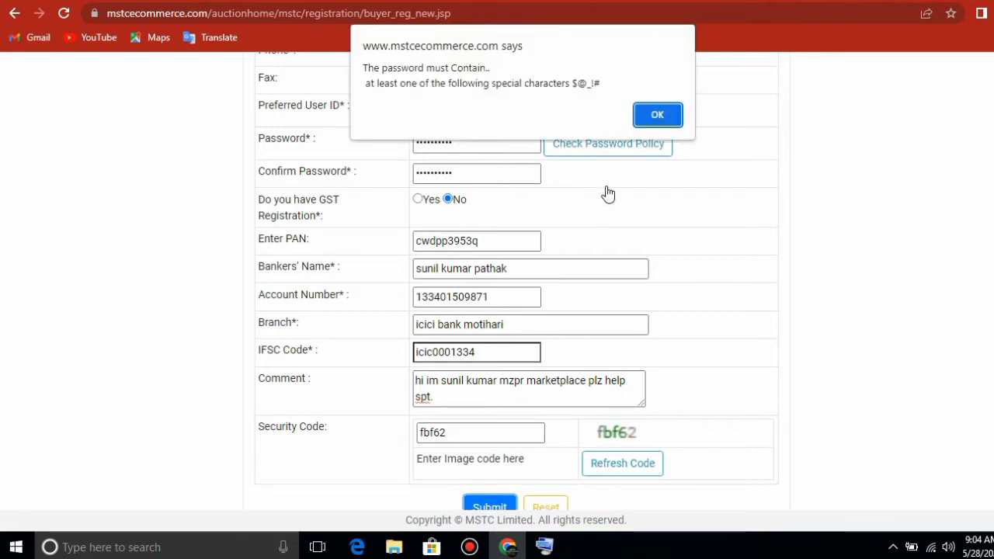
click(646, 118)
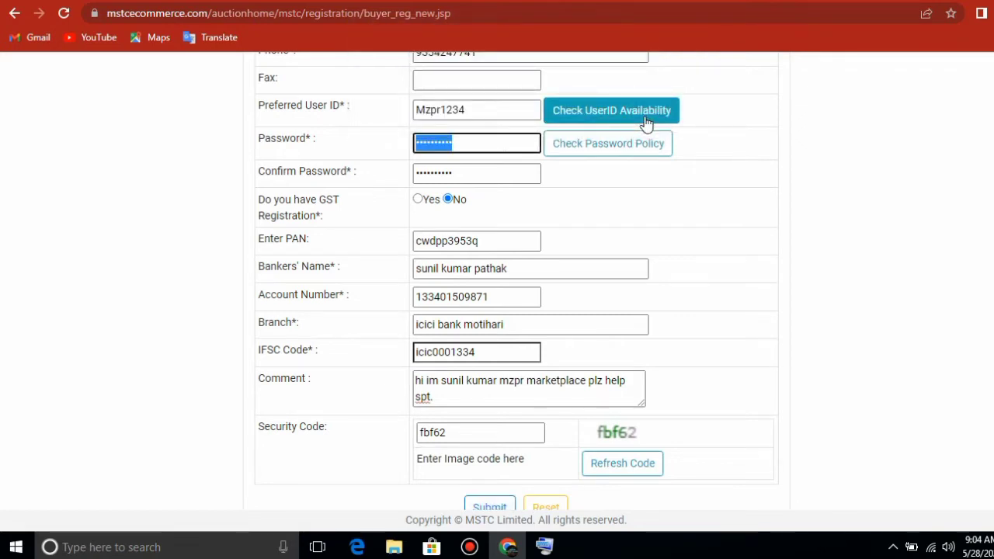
- Add the same extra character to the Password and Confirm Password fields, then try submitting the form again and dismiss the alert
click(466, 145)
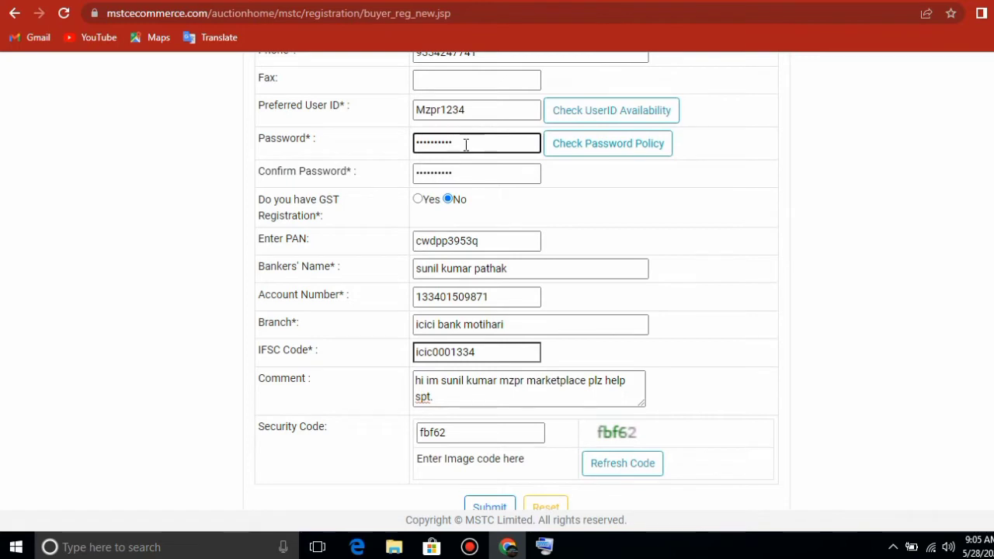
text(1)
click(466, 176)
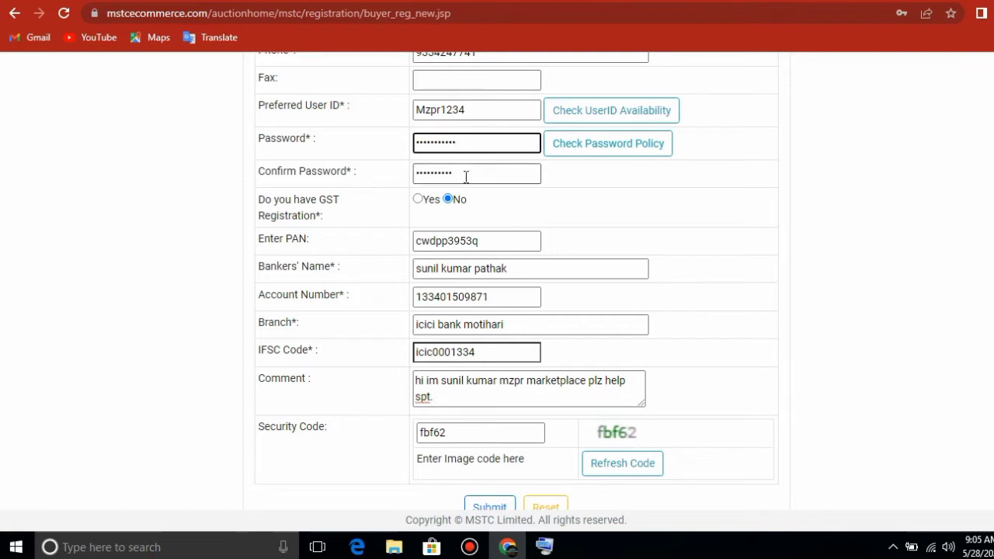
text(1)
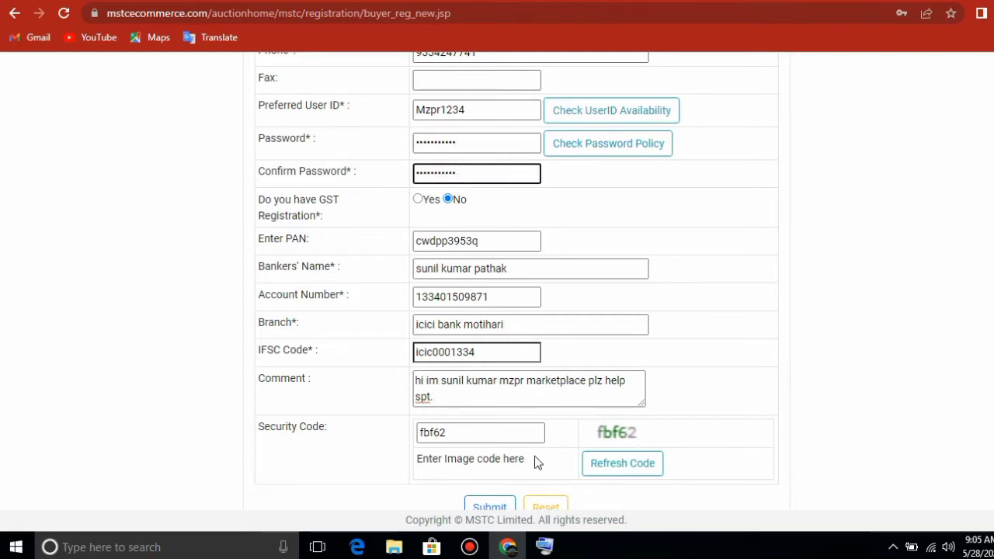
click(494, 509)
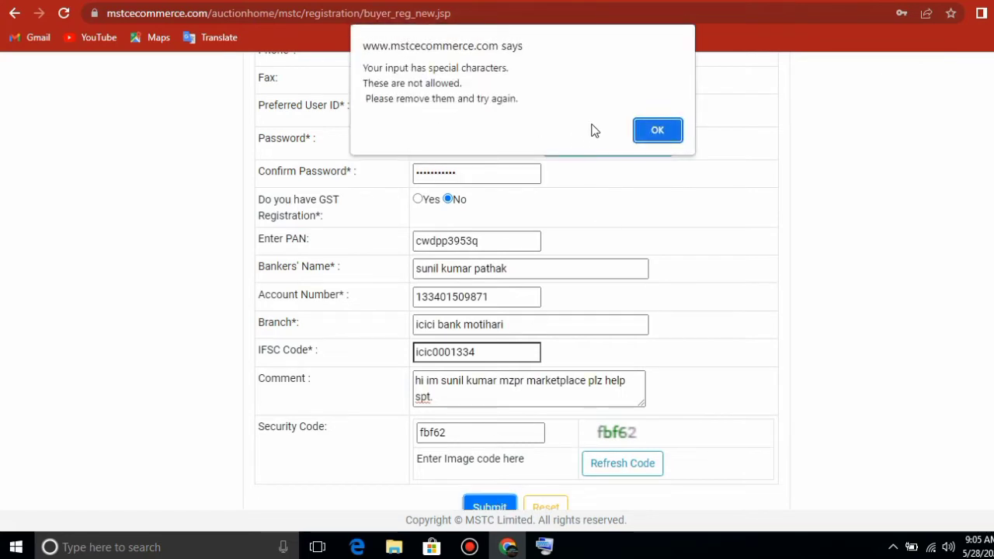
click(657, 131)
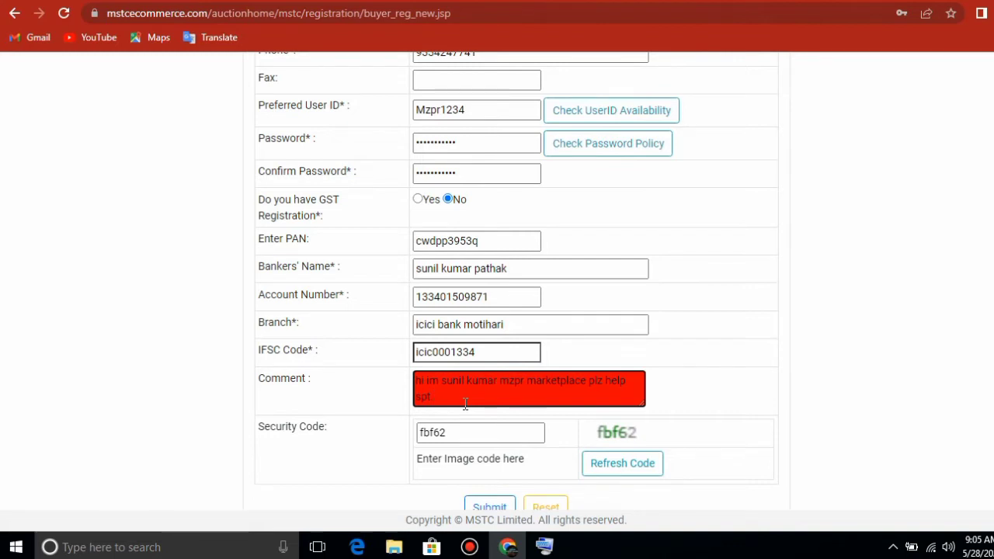
- Resubmit the form with the comment's closing full stop removed, and check the preferred user ID's availability
key(BackSpace)
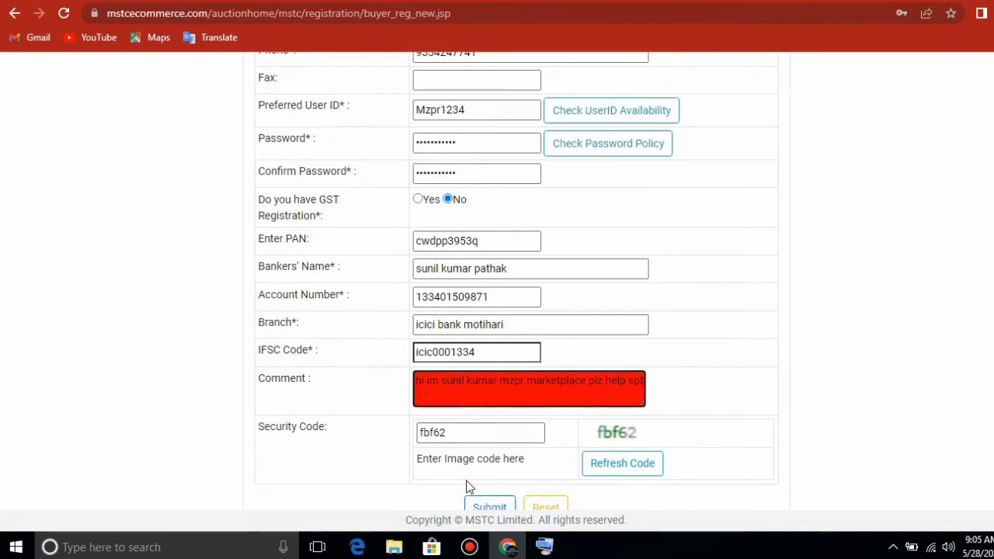
click(487, 508)
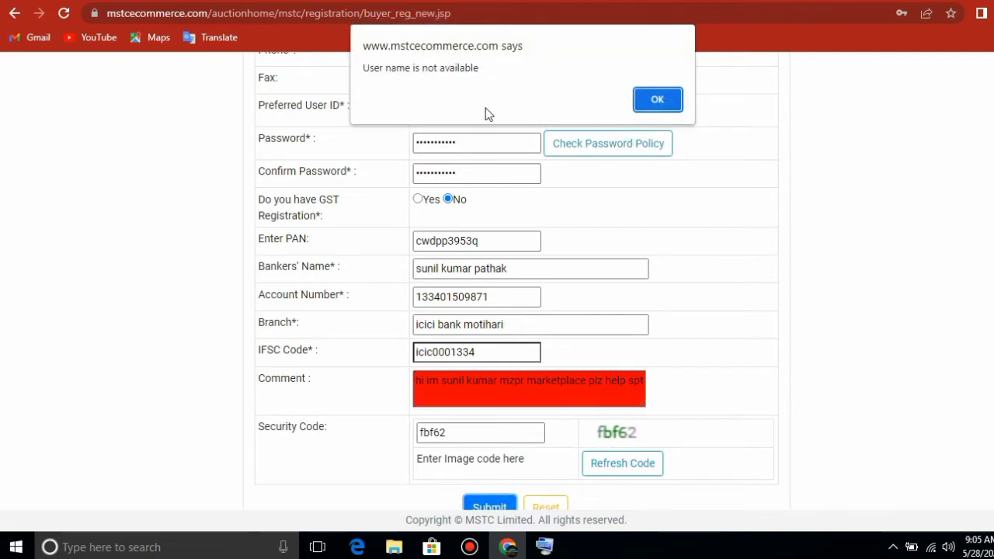
click(658, 100)
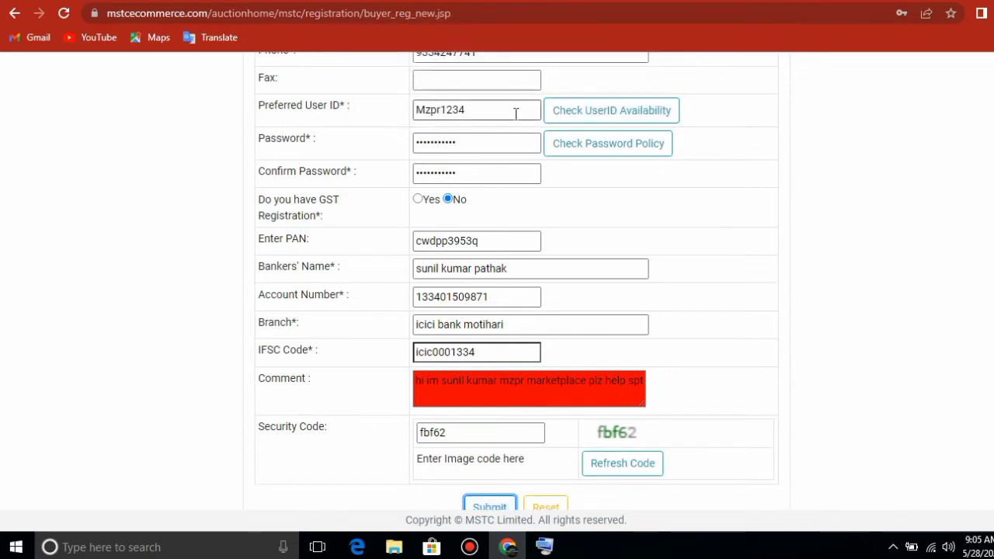
click(585, 117)
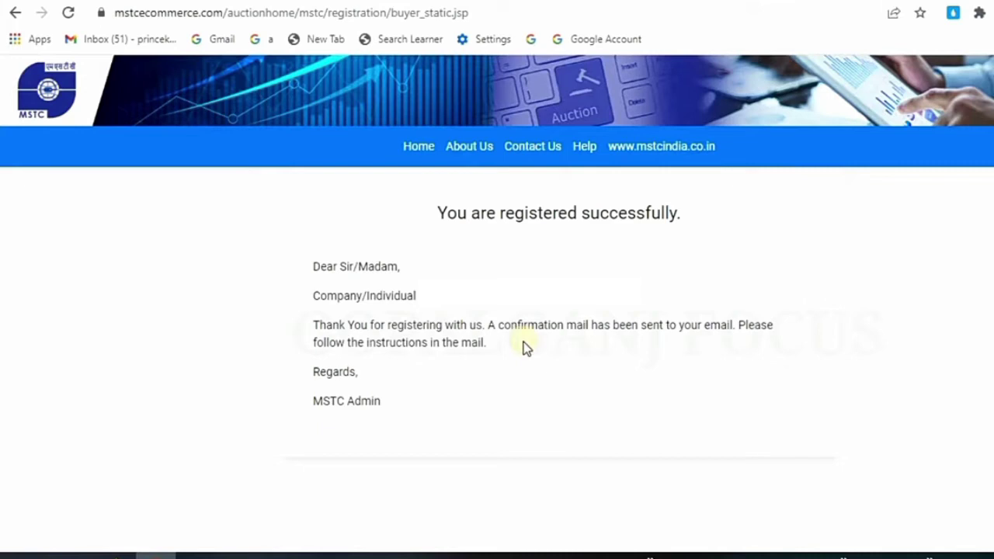
- Open the e-Payment page for the buyer registration fee
click(627, 286)
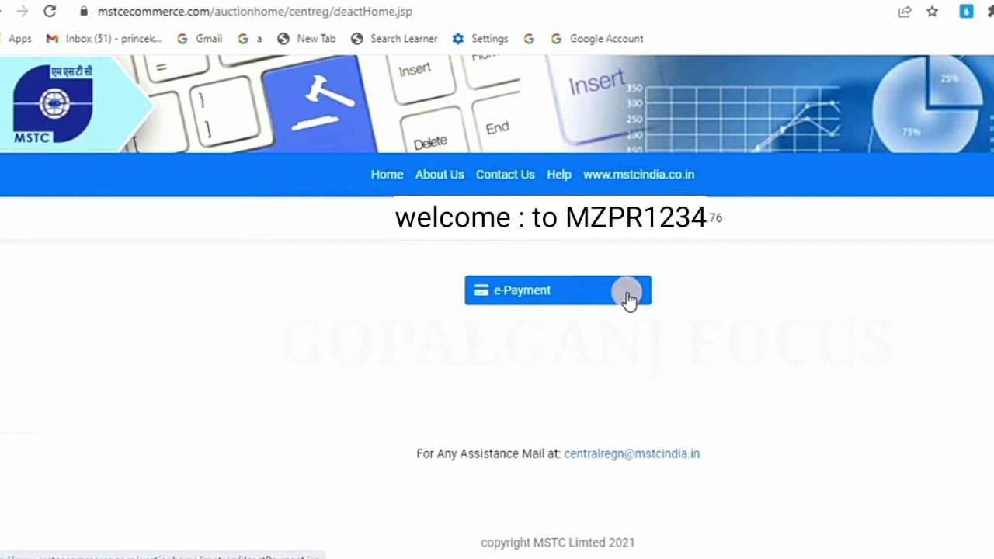
click(629, 299)
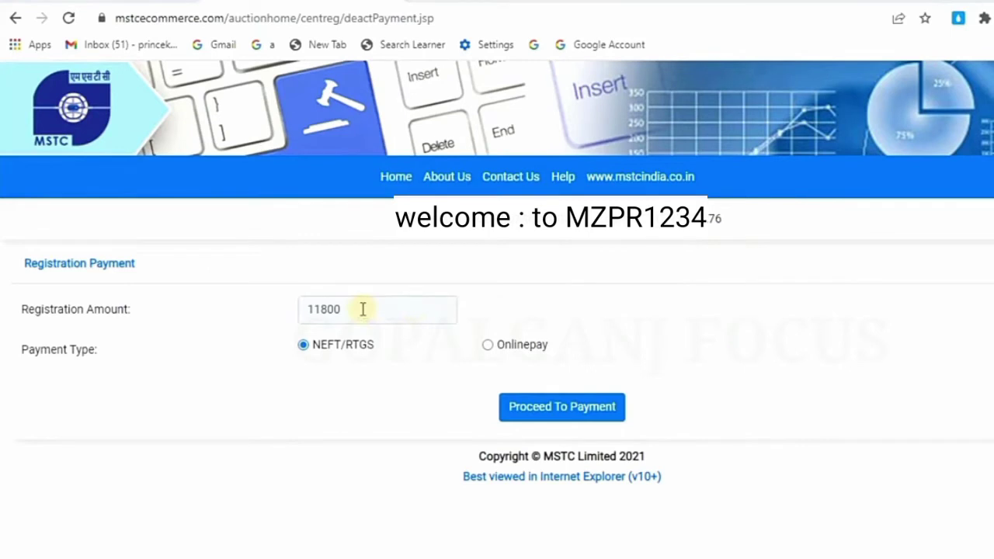